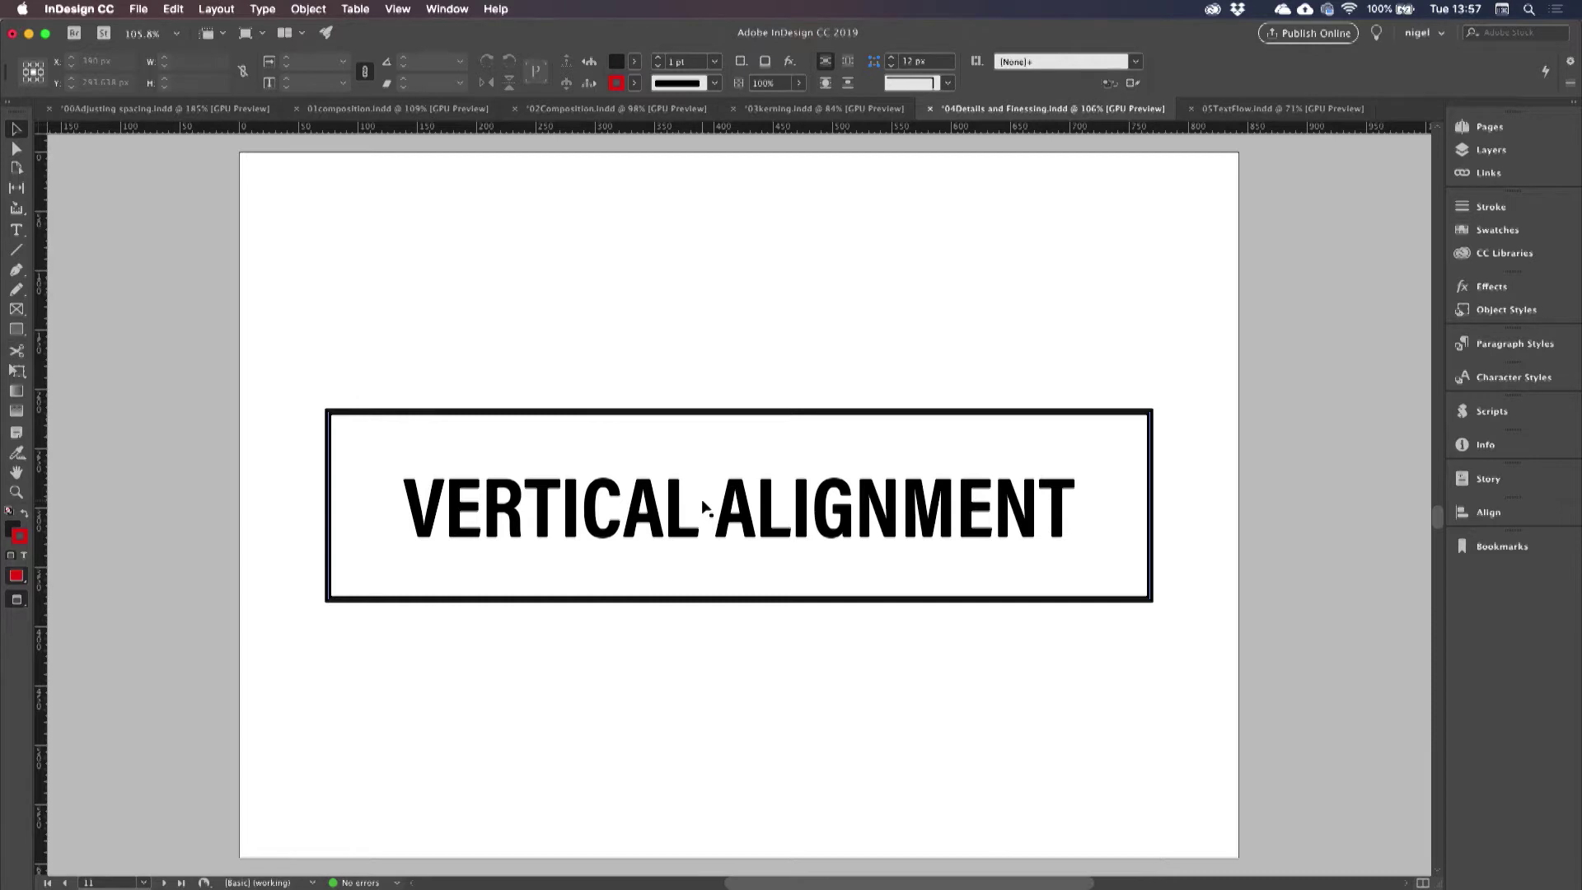
Confirm the VERTICAL ALIGNMENT frame's Text Frame Options show Align: Centre, then close the dialog
click(702, 503)
key(super+b)
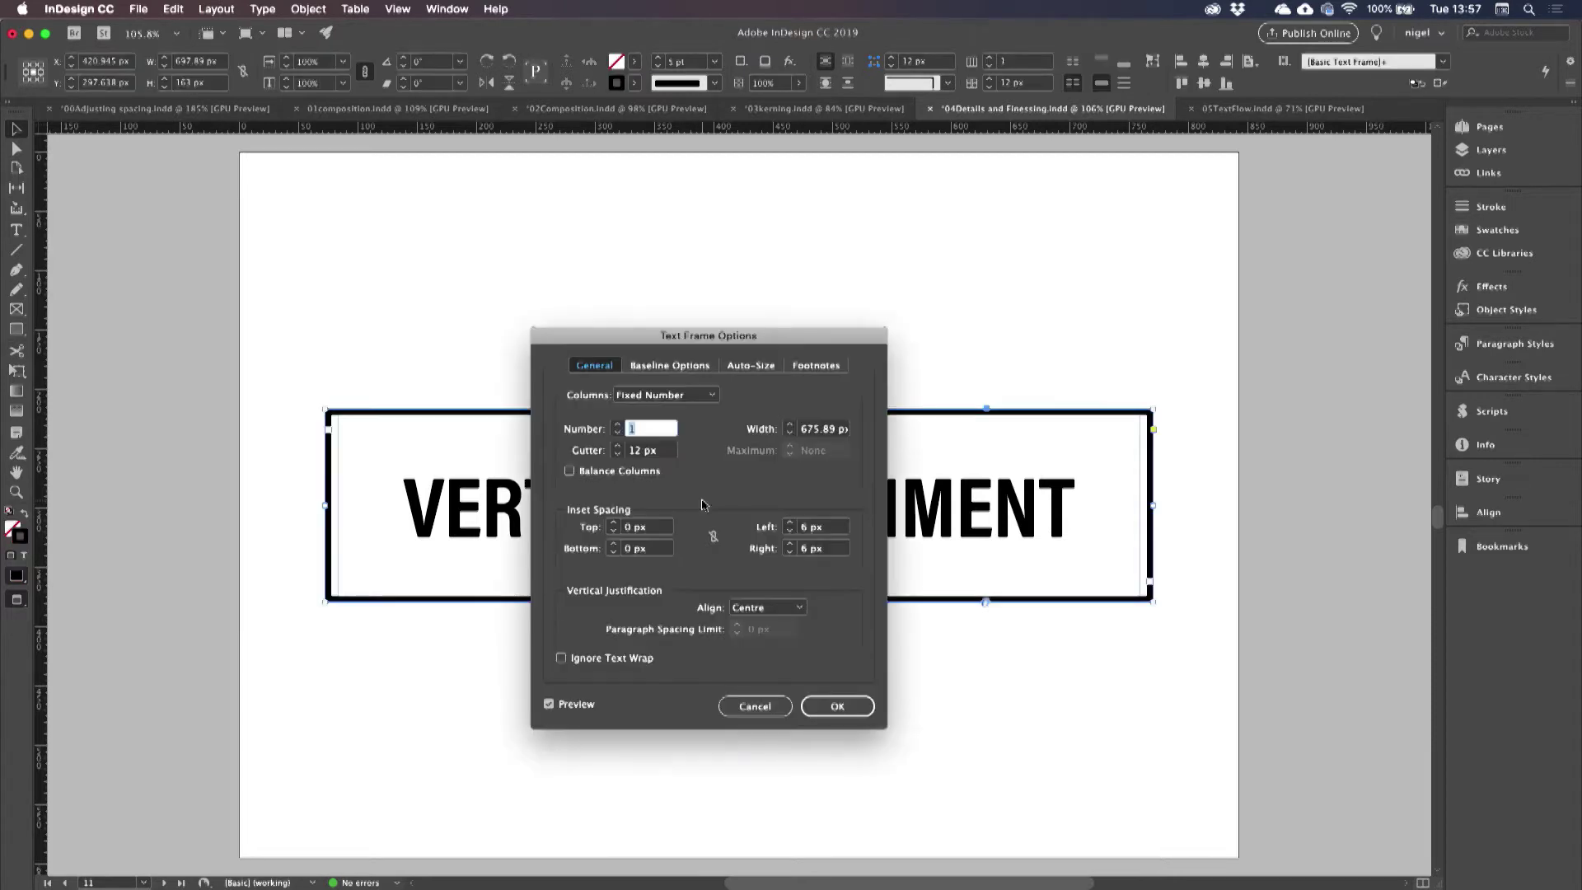
click(837, 706)
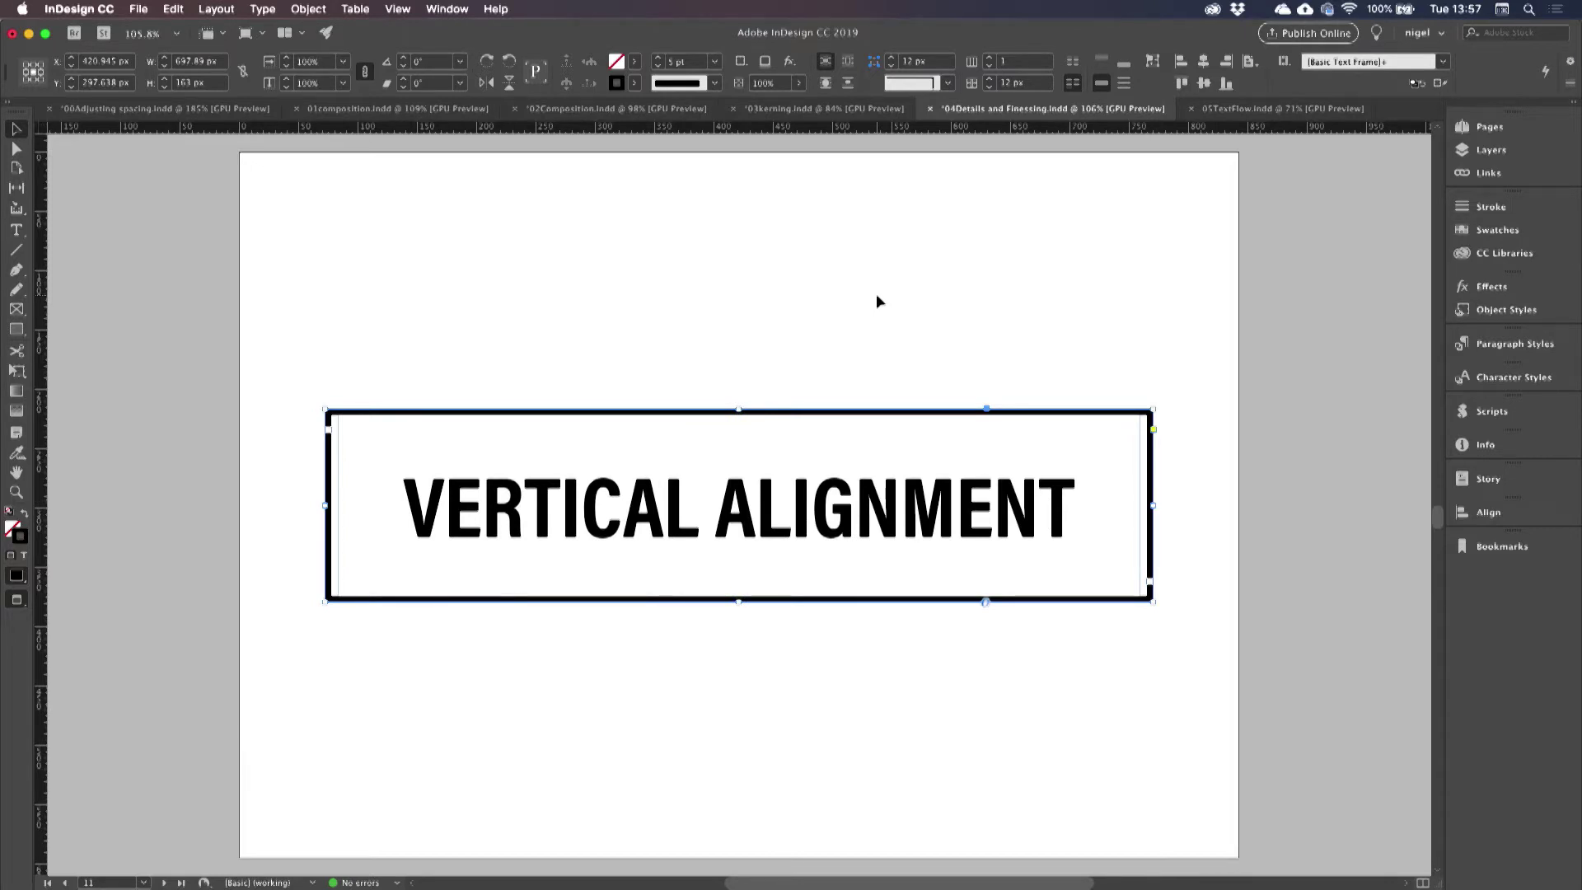
Page forward from page 12 to page 17, where the Ascent, Cap Height, Leading, x Height and Fixed samples are compared
key(shift+Page_Down)
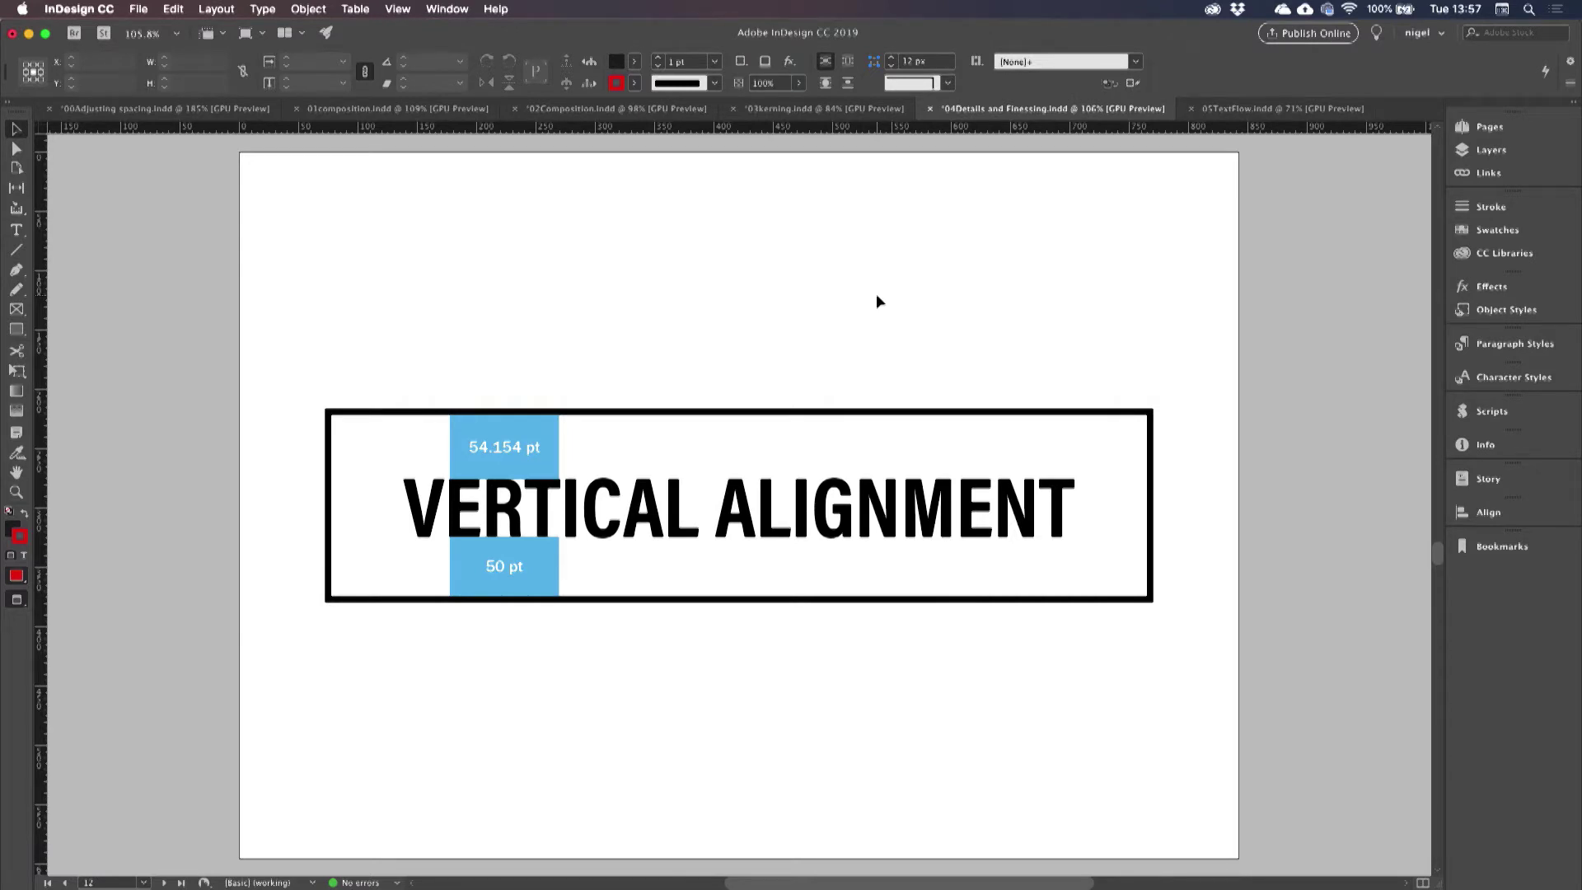
key(shift+Page_Down)
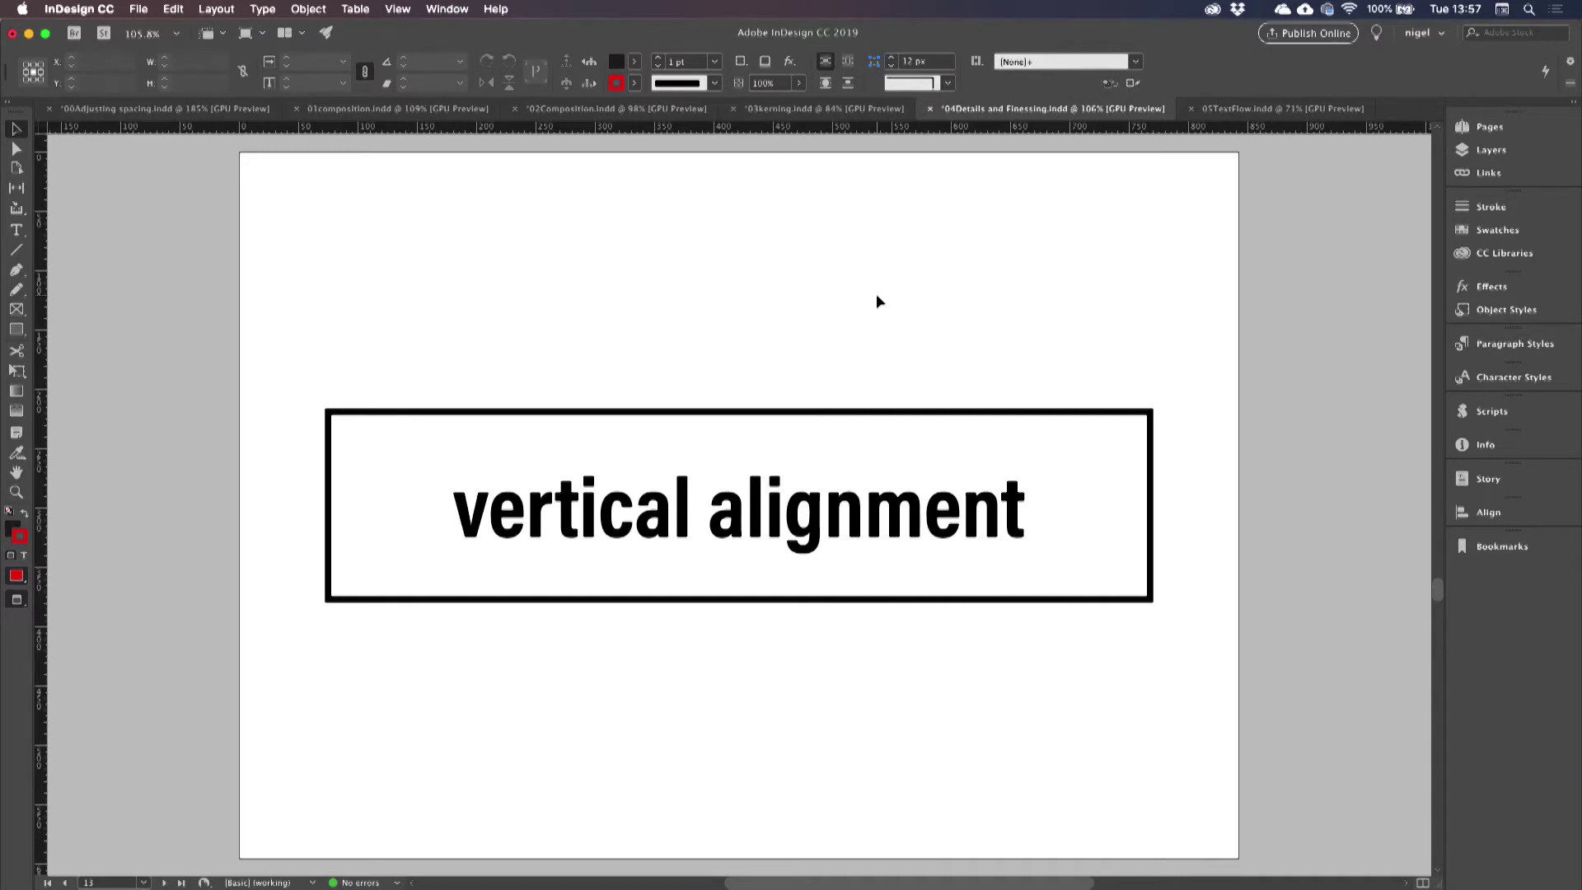
key(shift+Page_Down)
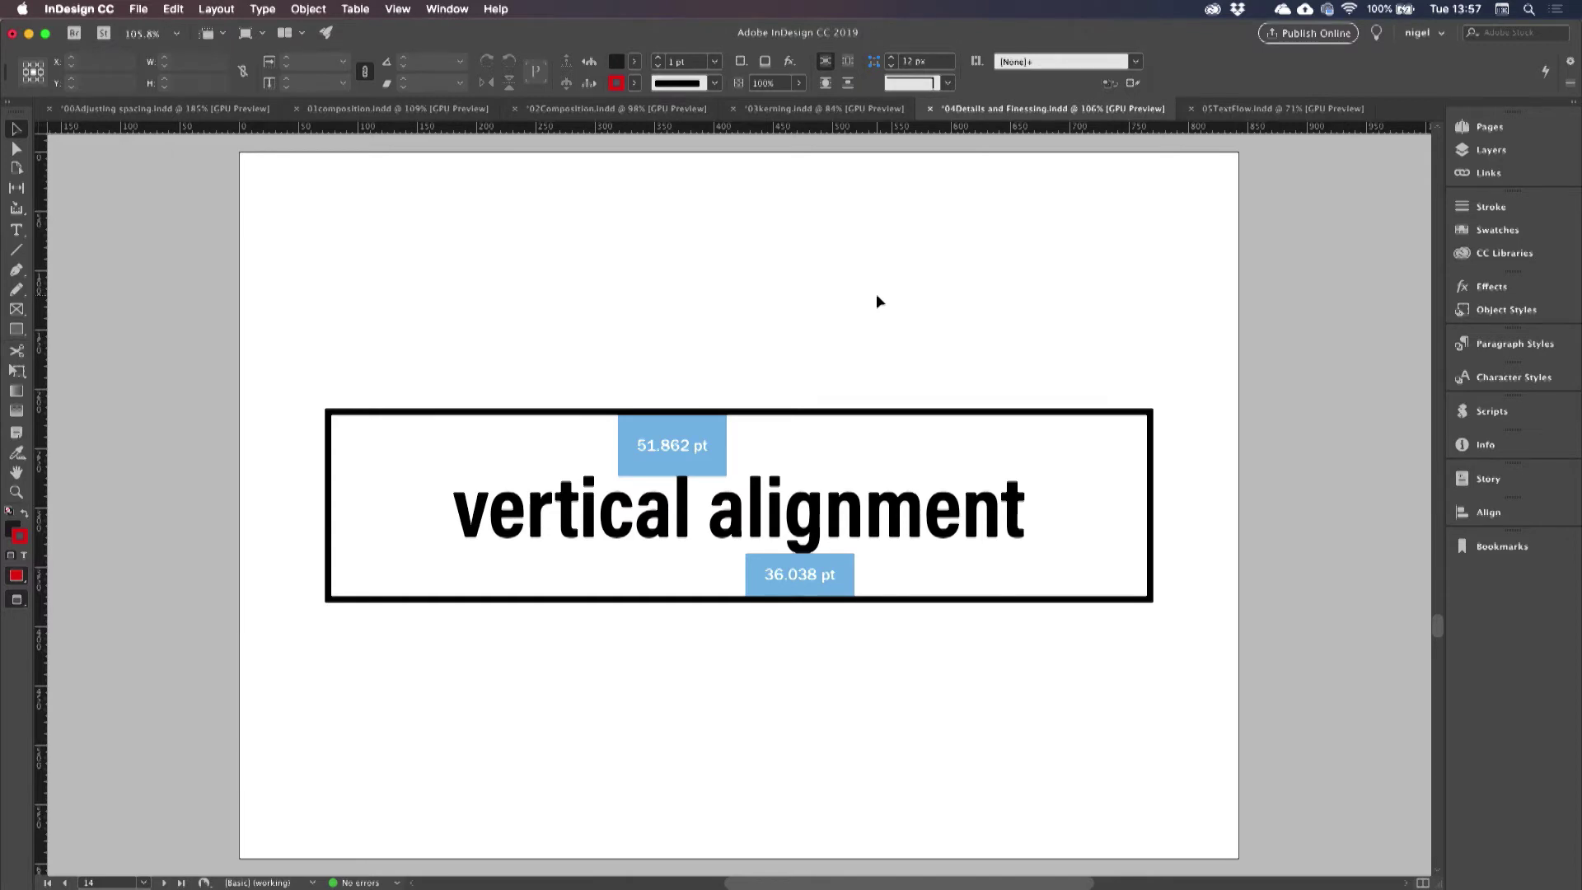
key(shift+Page_Down)
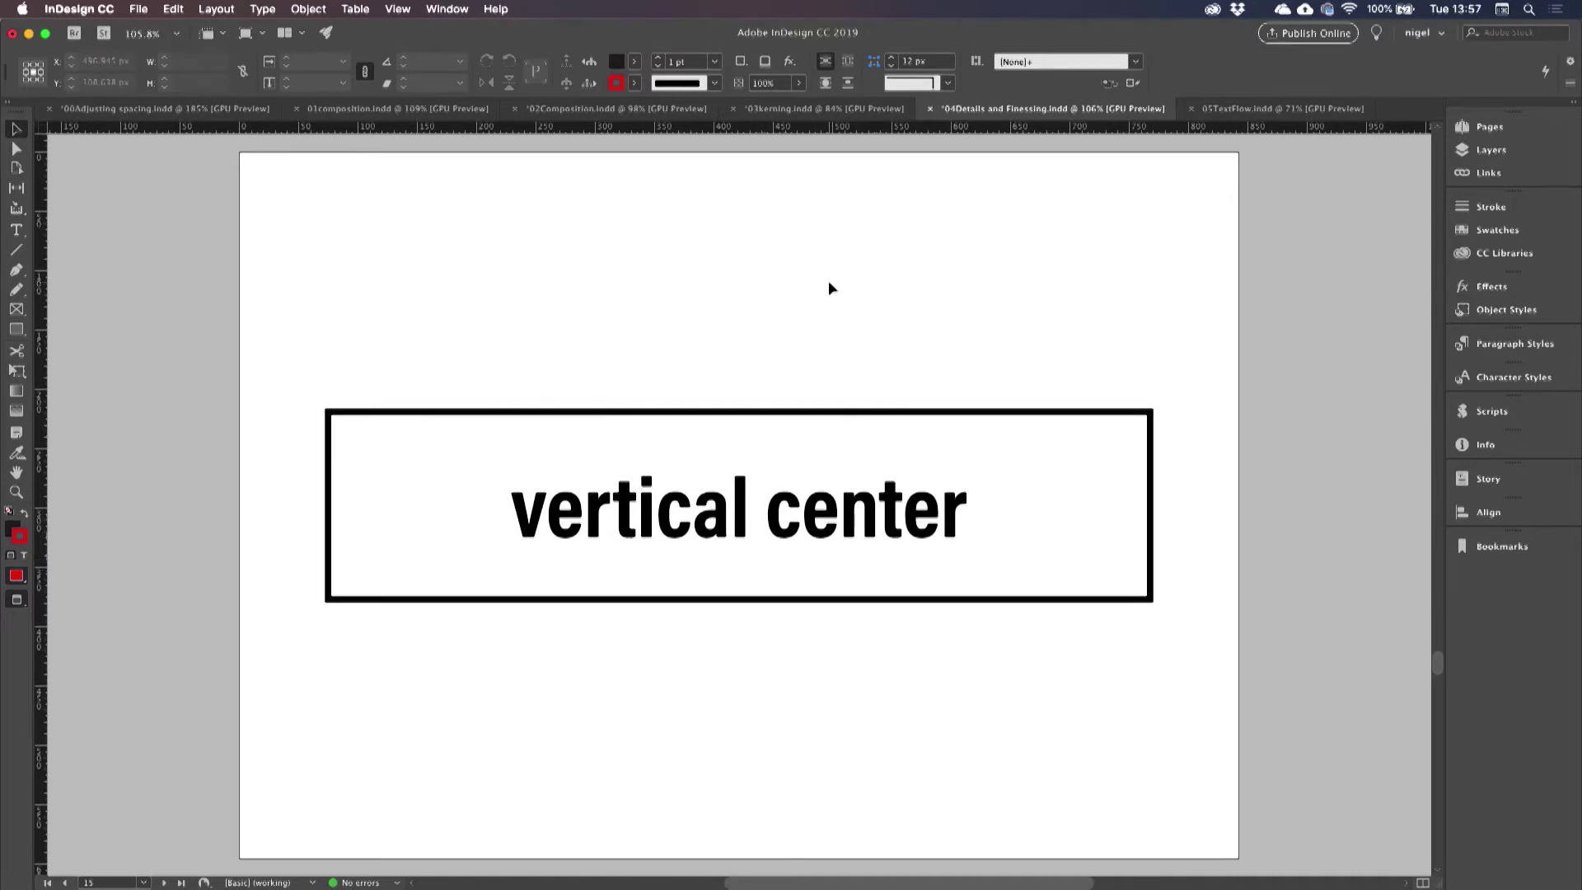
key(shift+Page_Down)
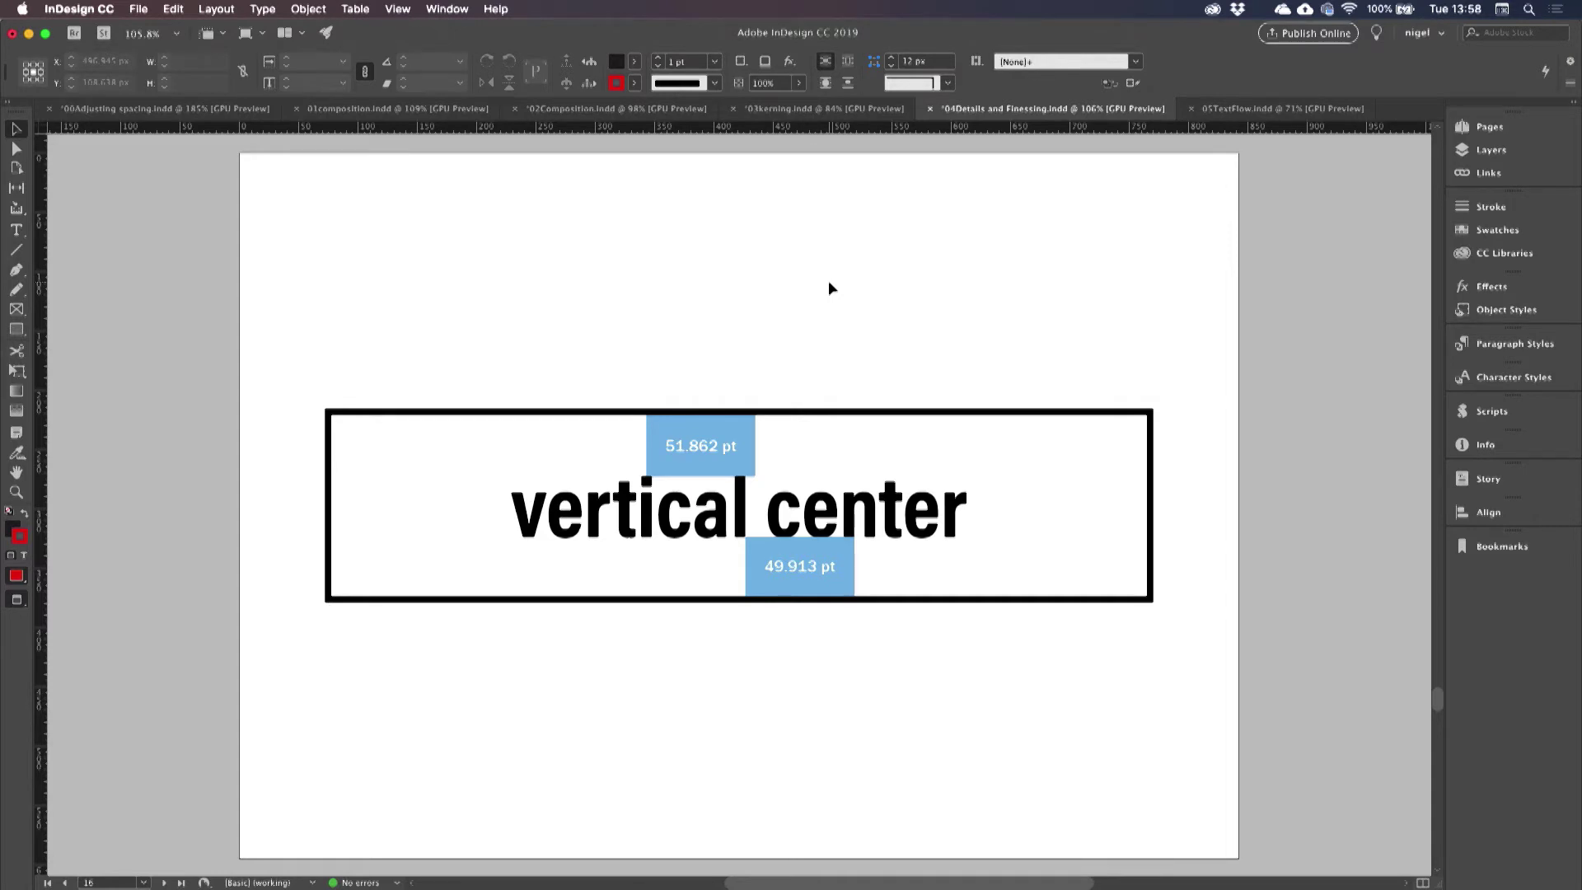
key(shift+Page_Down)
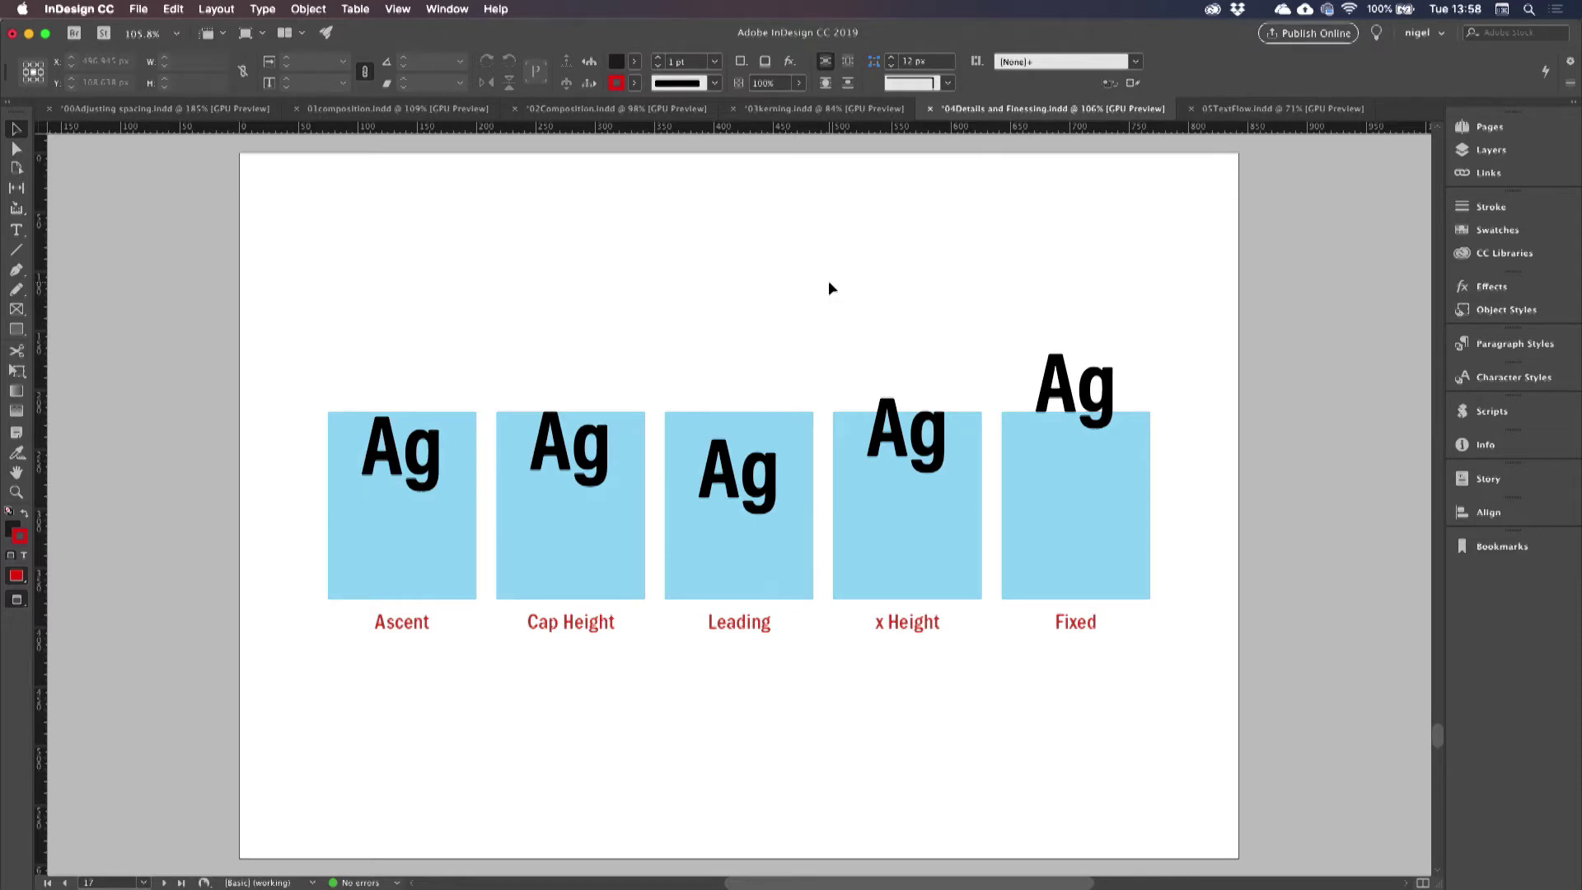
Select the Ascent sample frame and open its Text Frame Options with Cmd+B
click(470, 425)
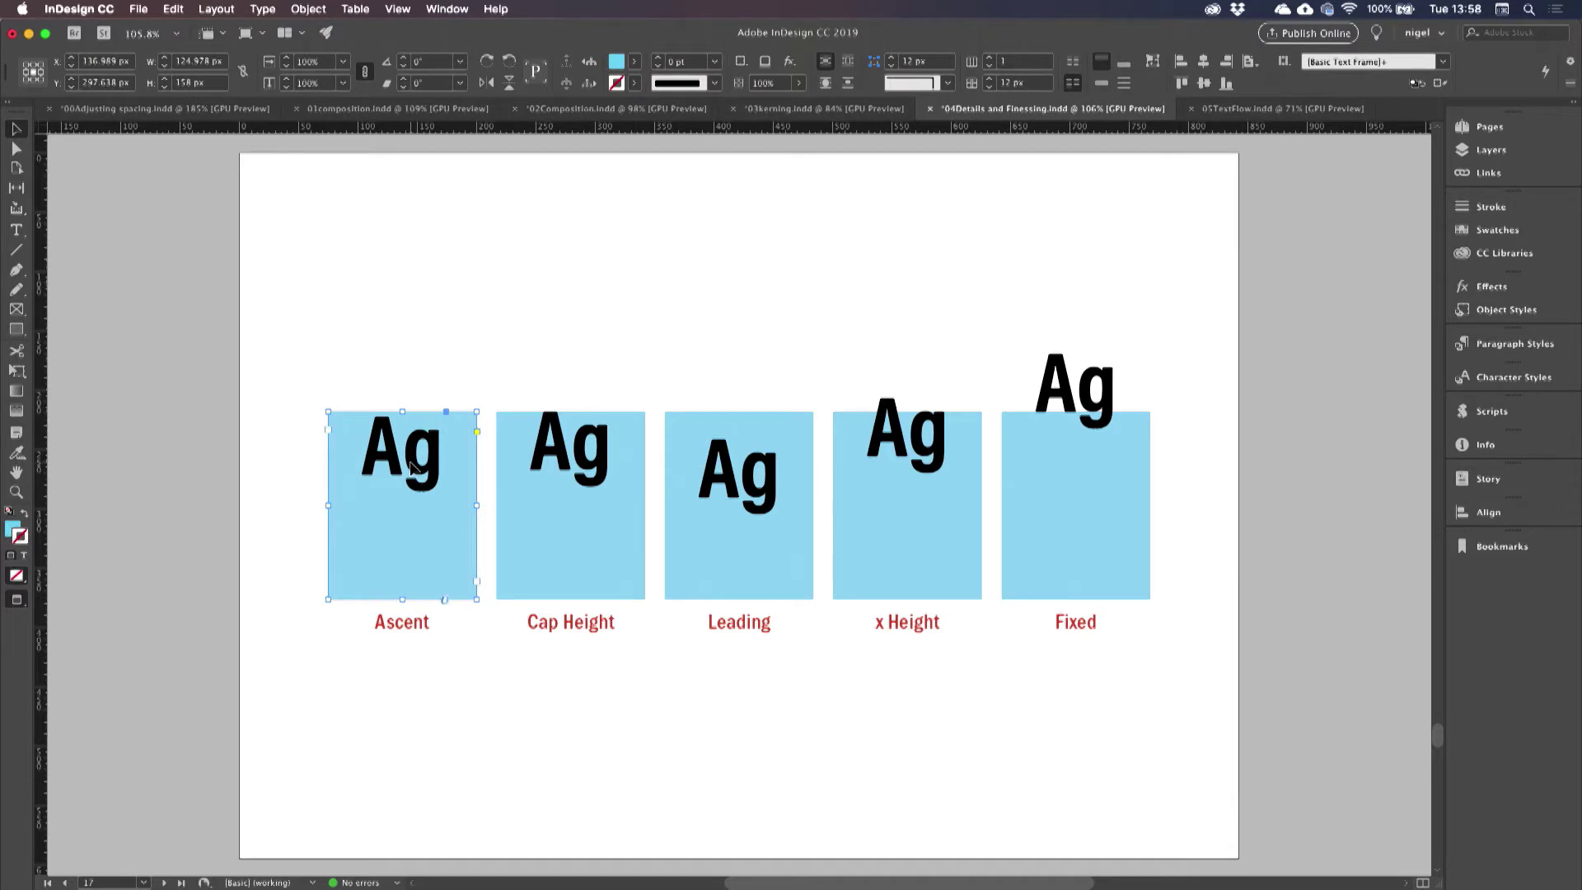
key(super+b)
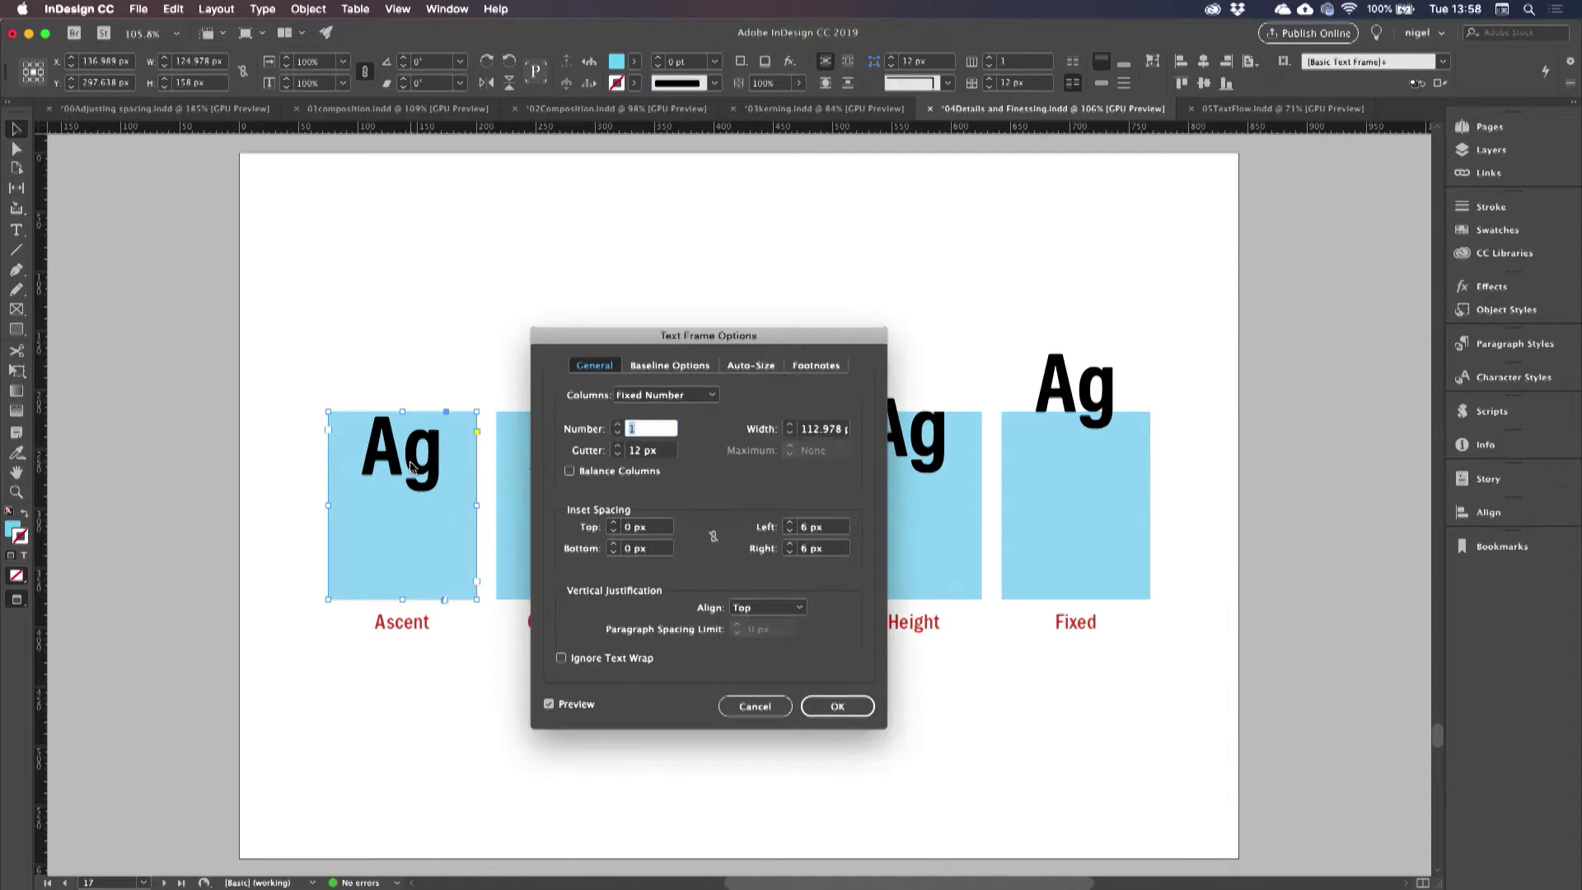
Review the Baseline Options offset choices, keep Ascent as the first baseline offset, and close the dialog
click(652, 372)
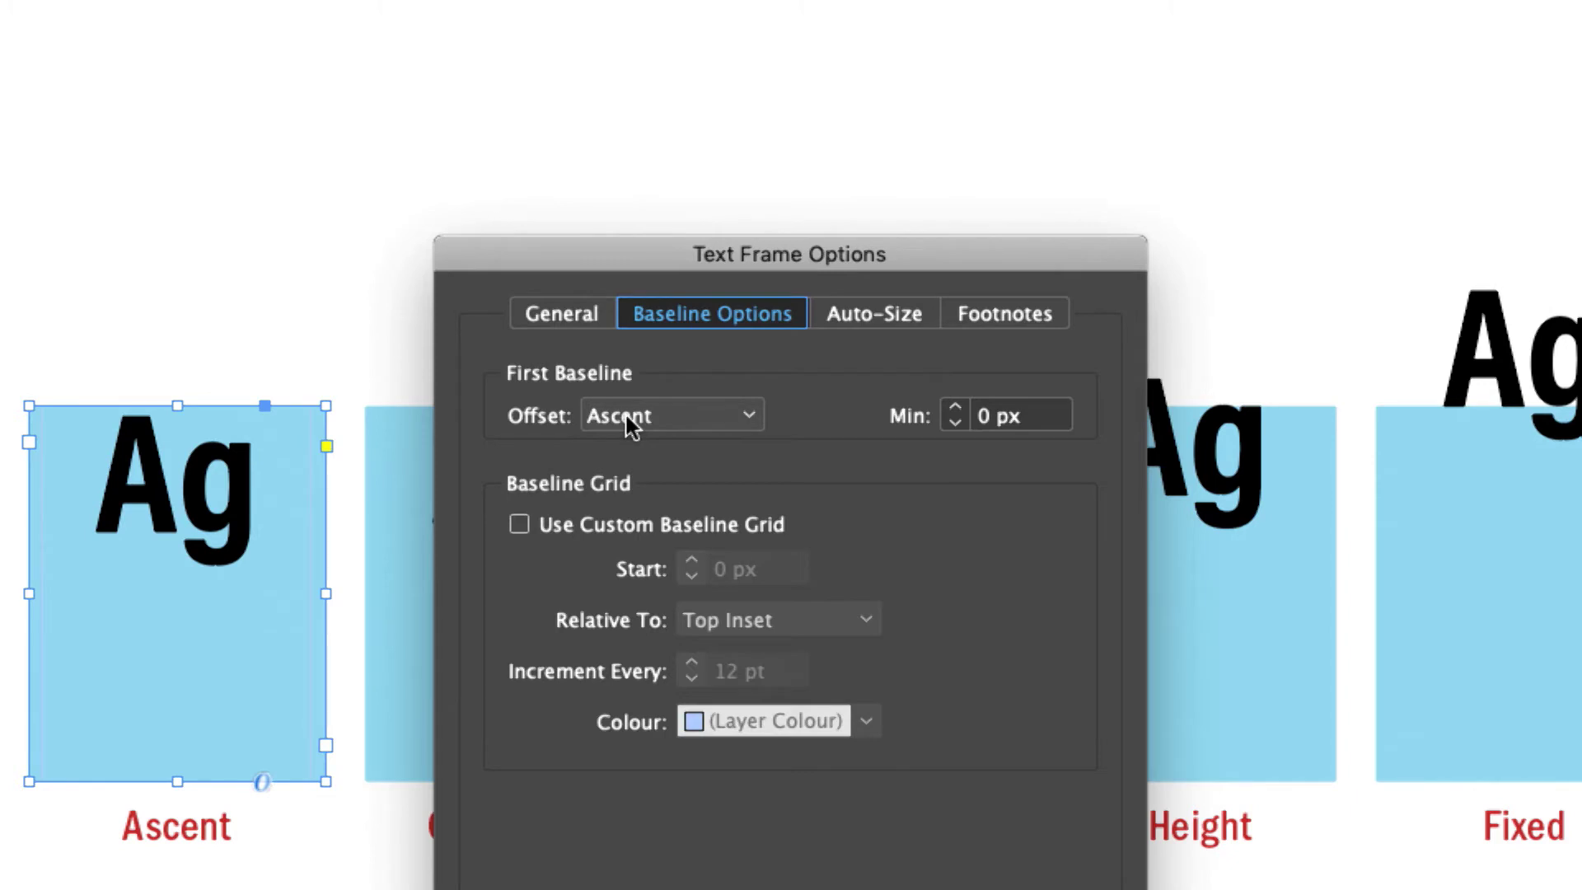
click(628, 420)
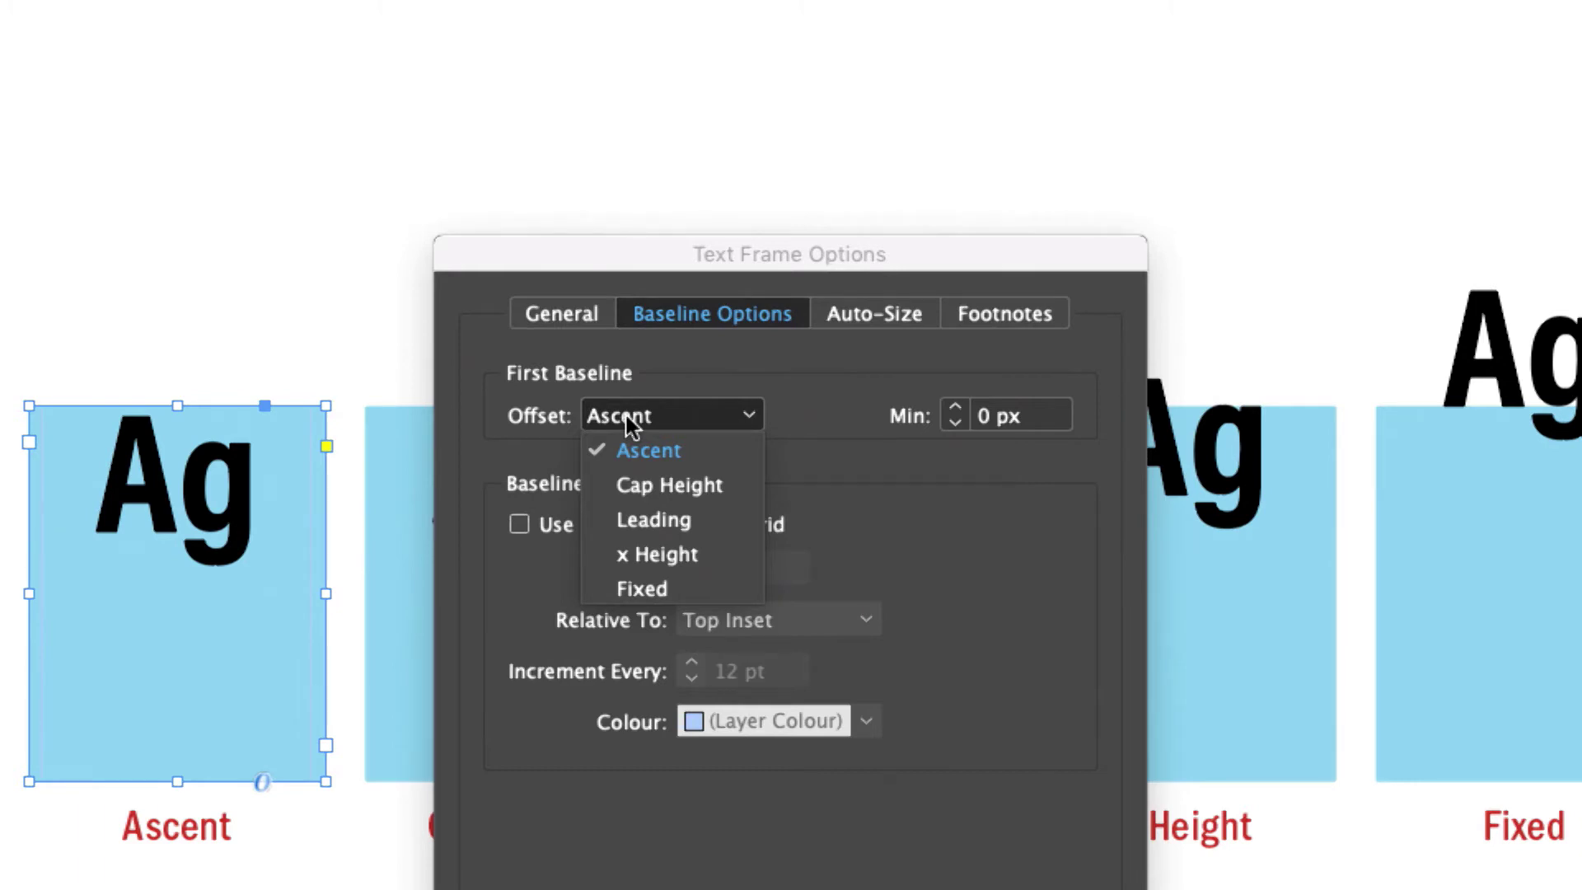
click(750, 360)
drag(653, 251, 704, 180)
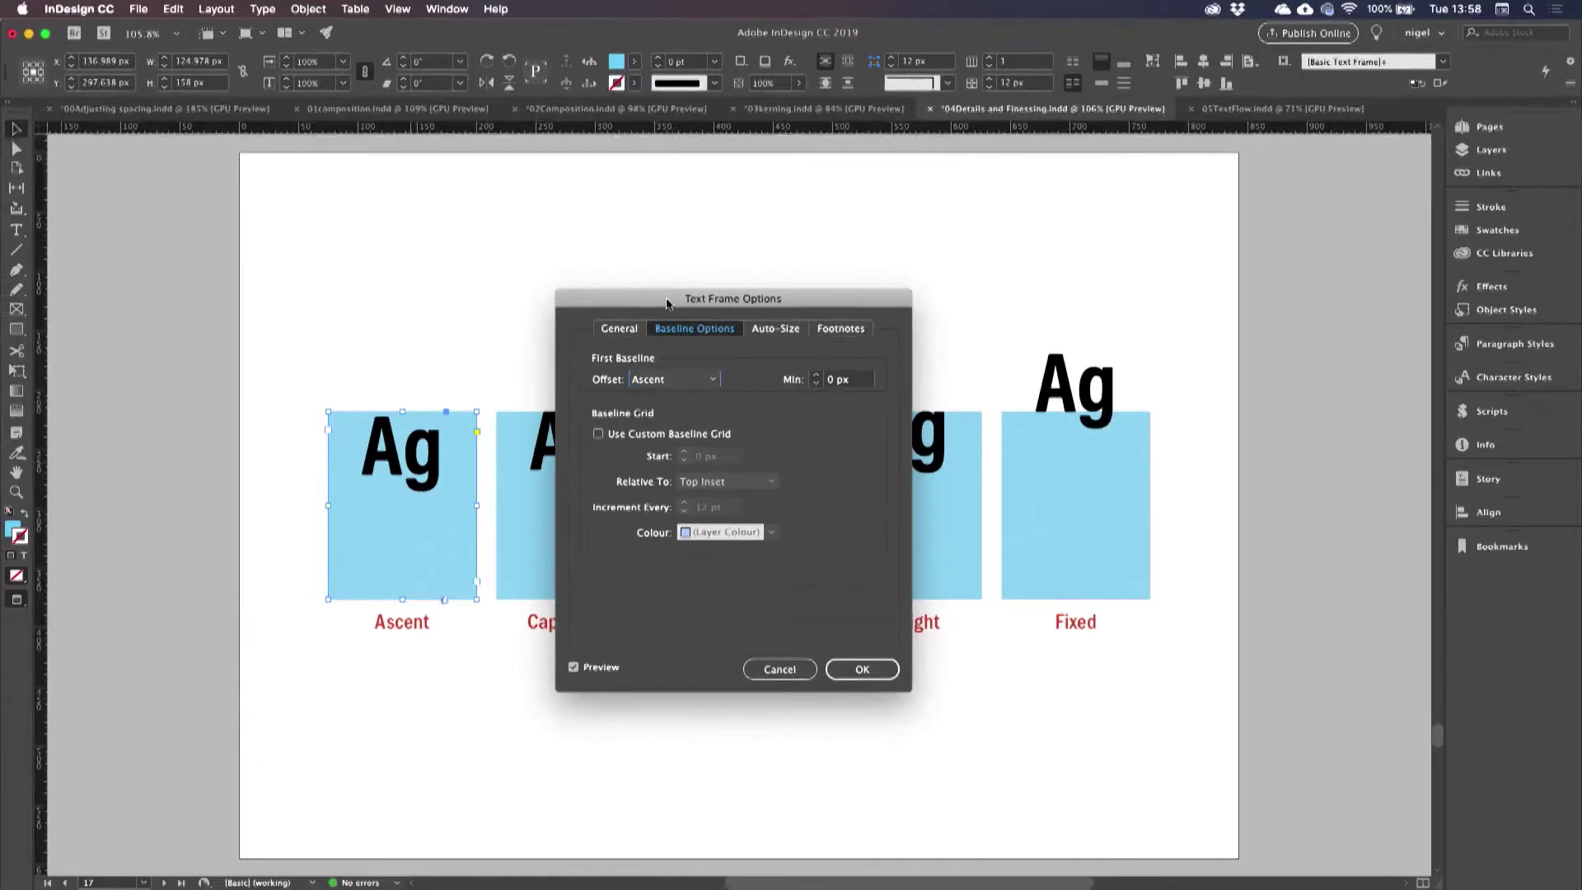
key(Return)
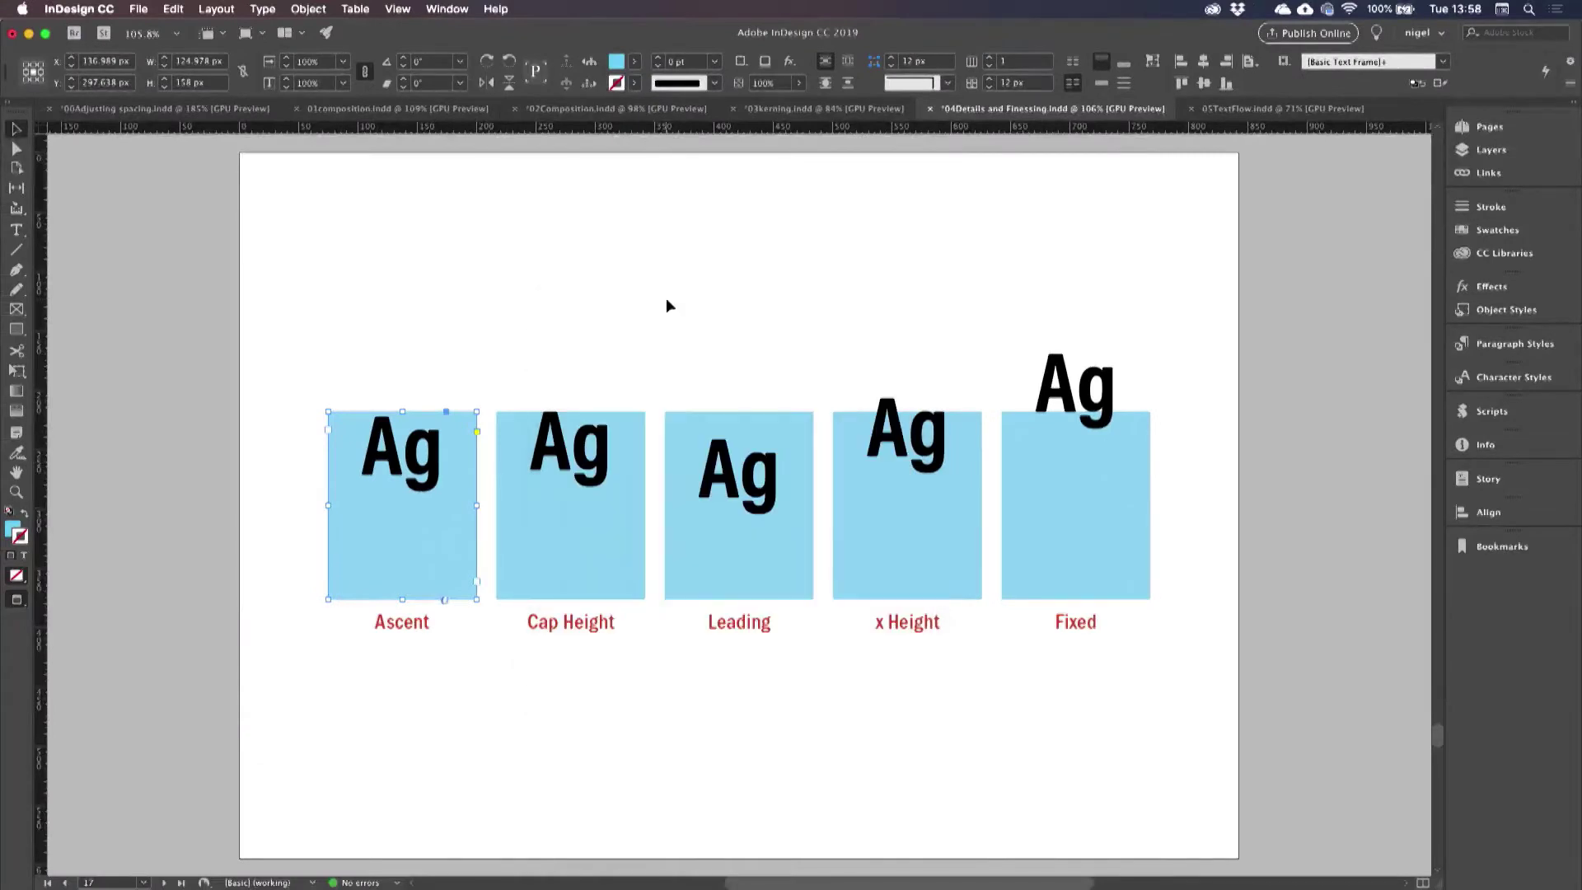
Zoom into the Ascent sample and change its text from 'Ag' to 'Af'
key(super+space)
drag(305, 359, 508, 528)
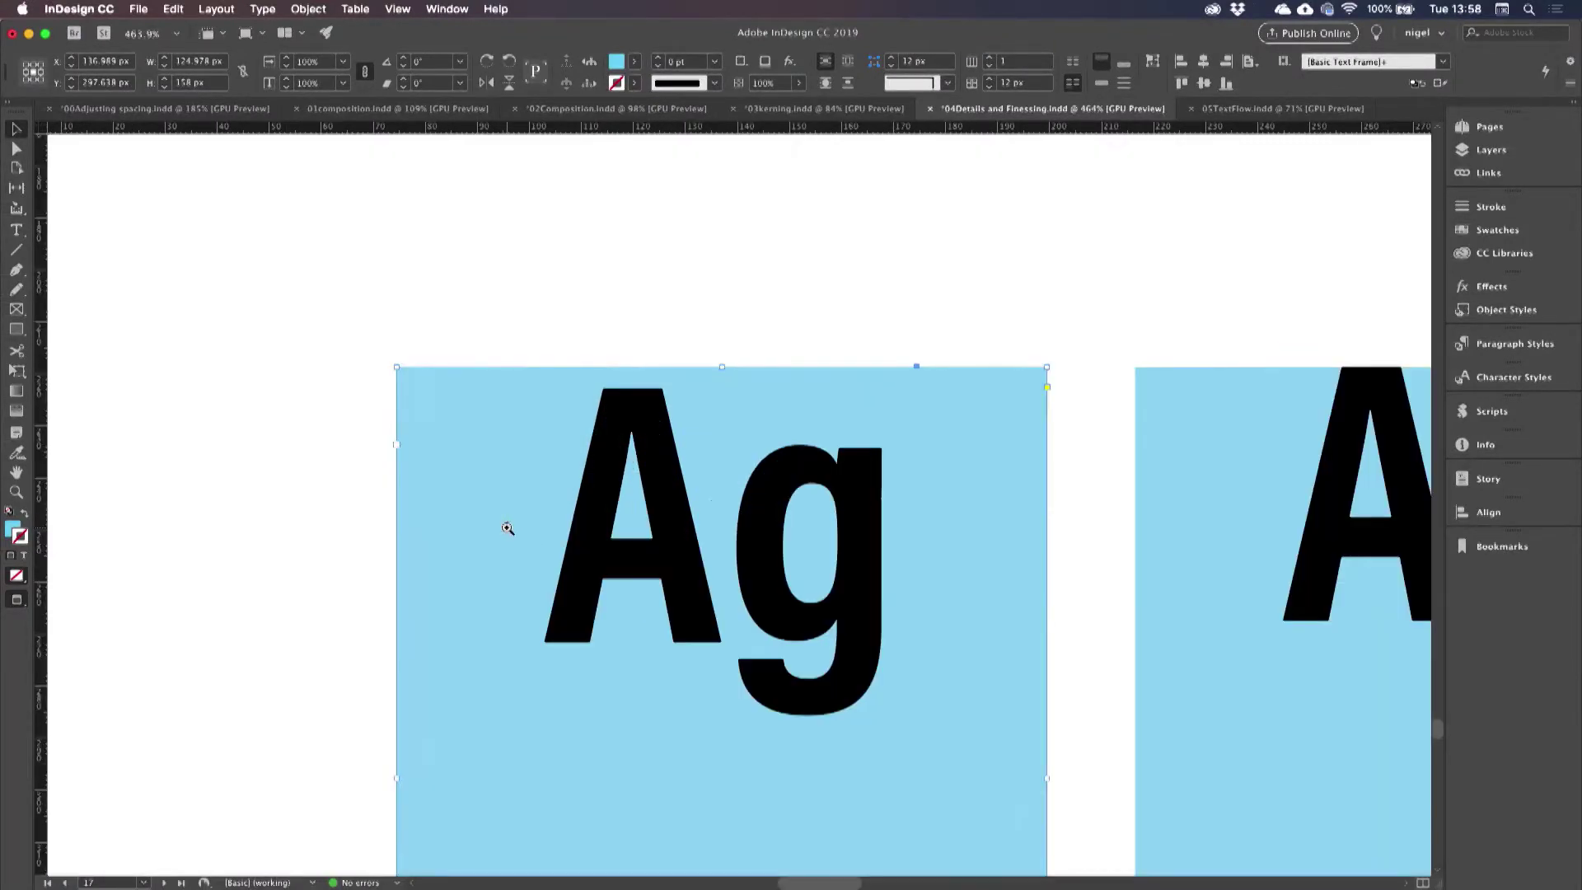
triple_click(760, 481)
click(810, 488)
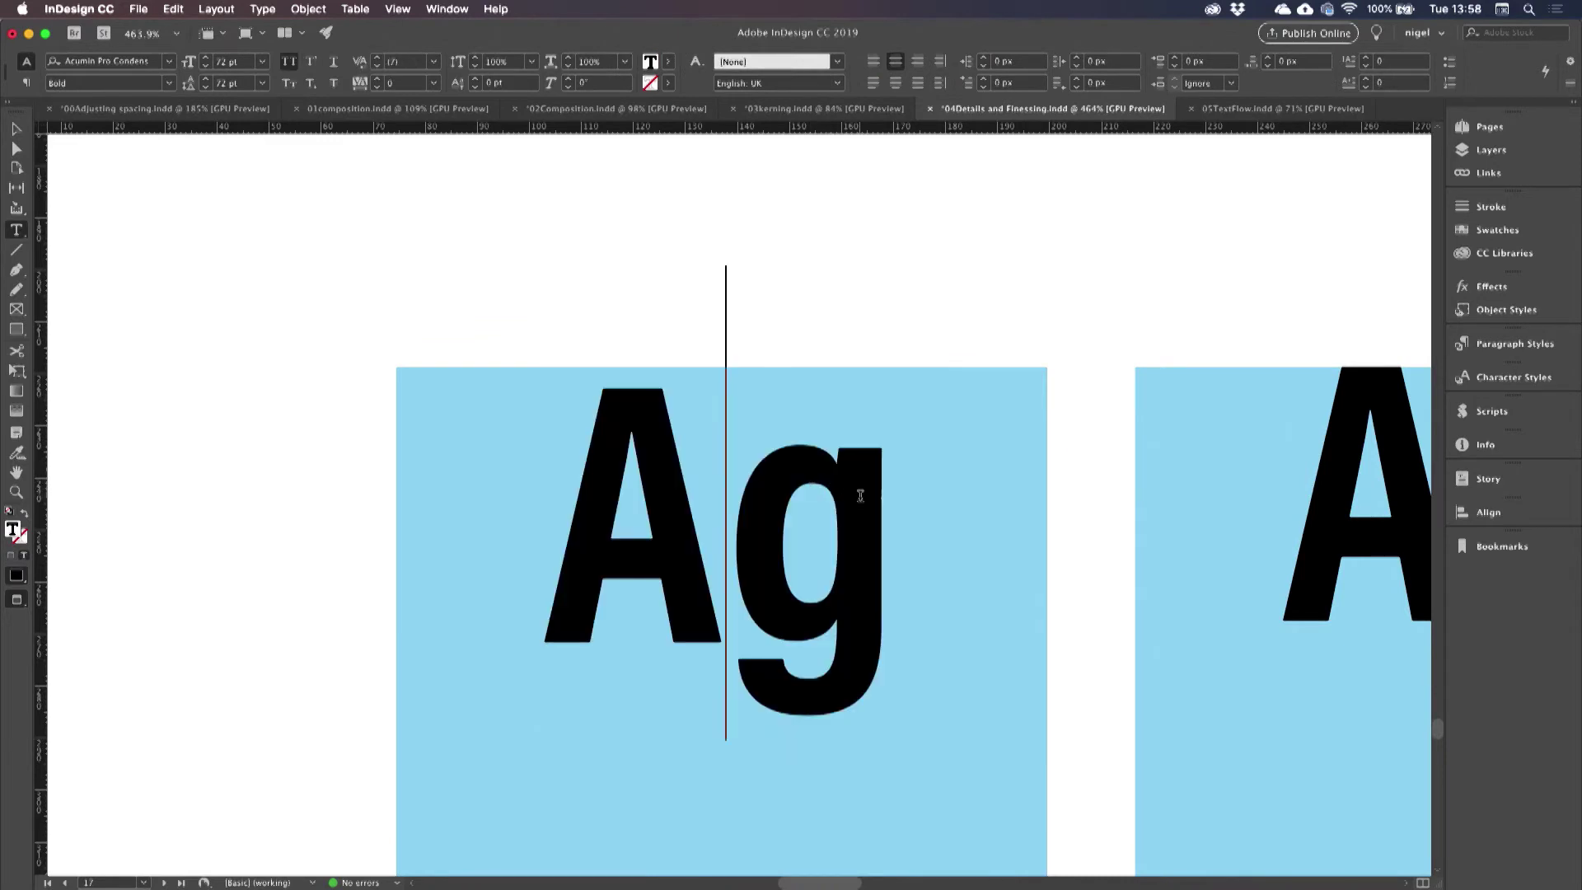
shift+click(887, 513)
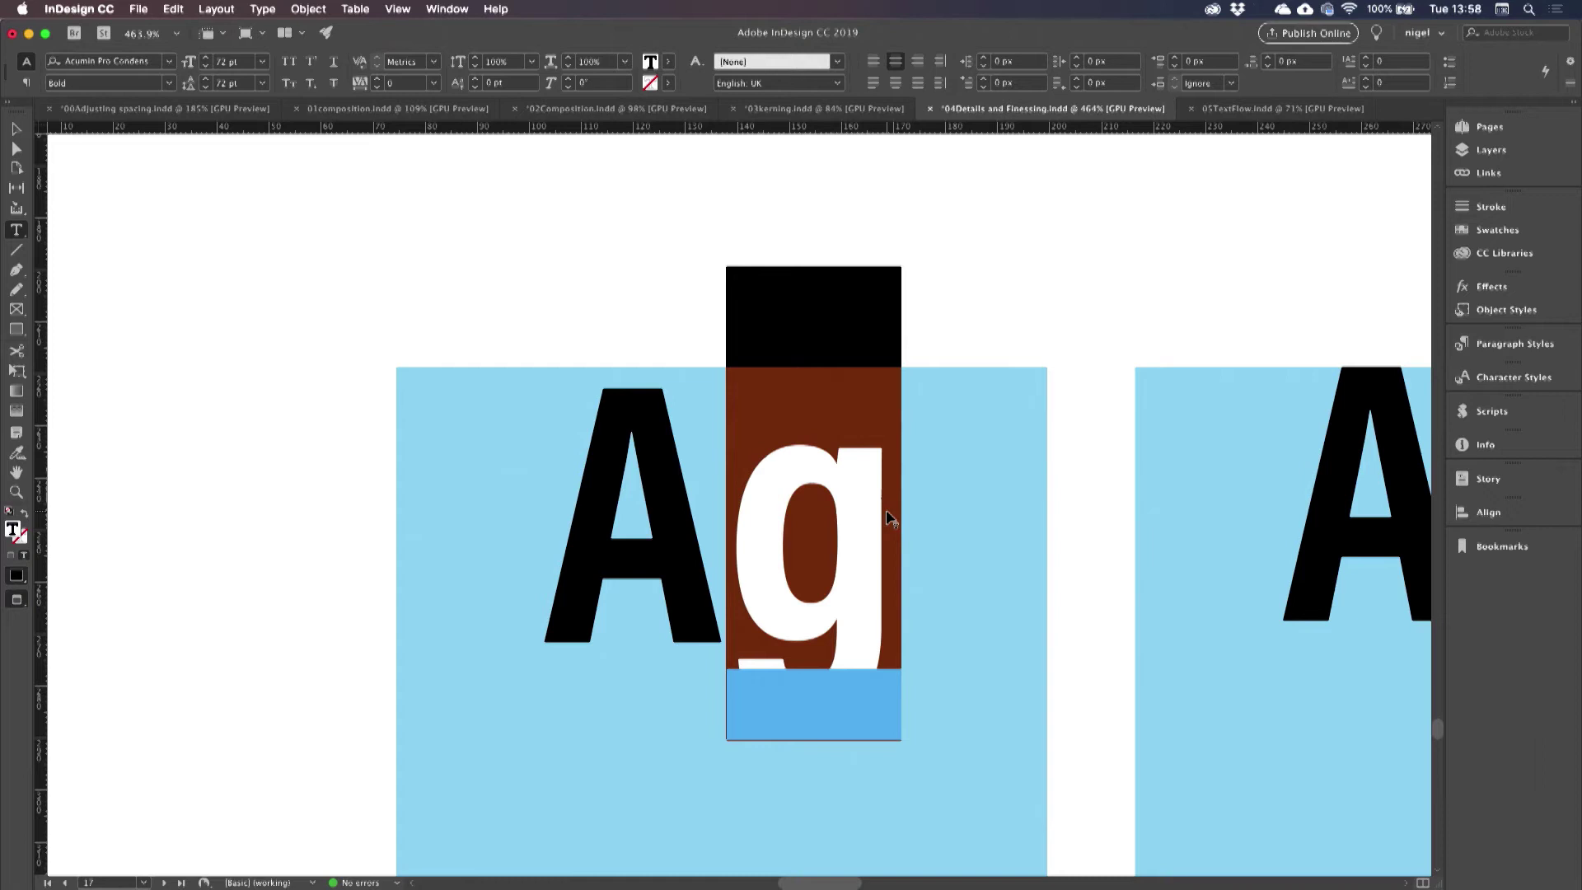
text(f)
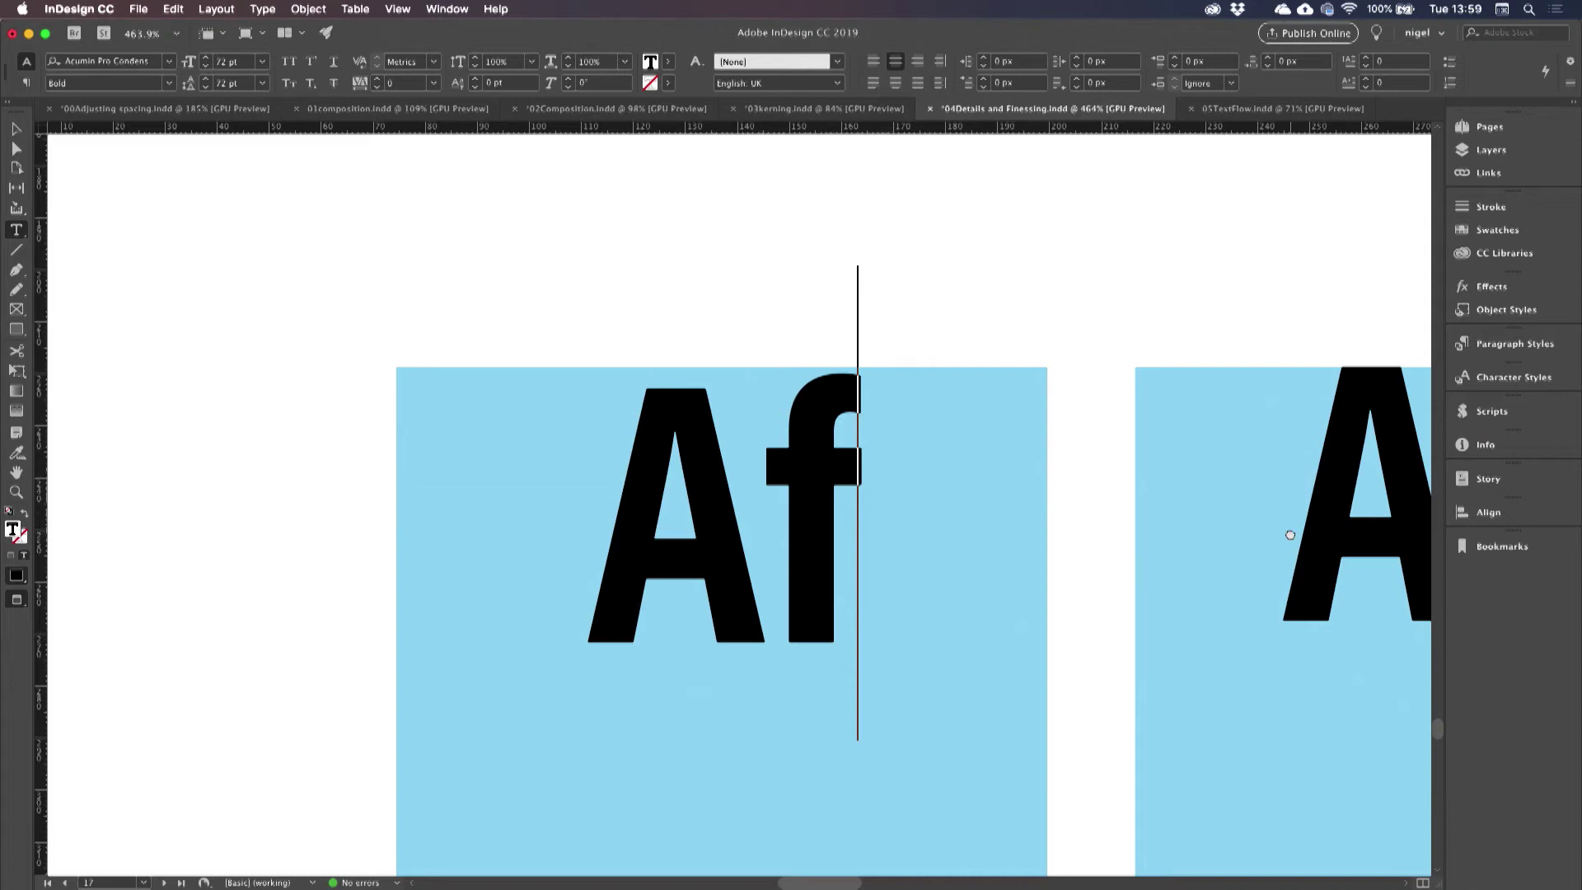
Select the Af frame and fit the whole page in the window
drag(1180, 530, 668, 522)
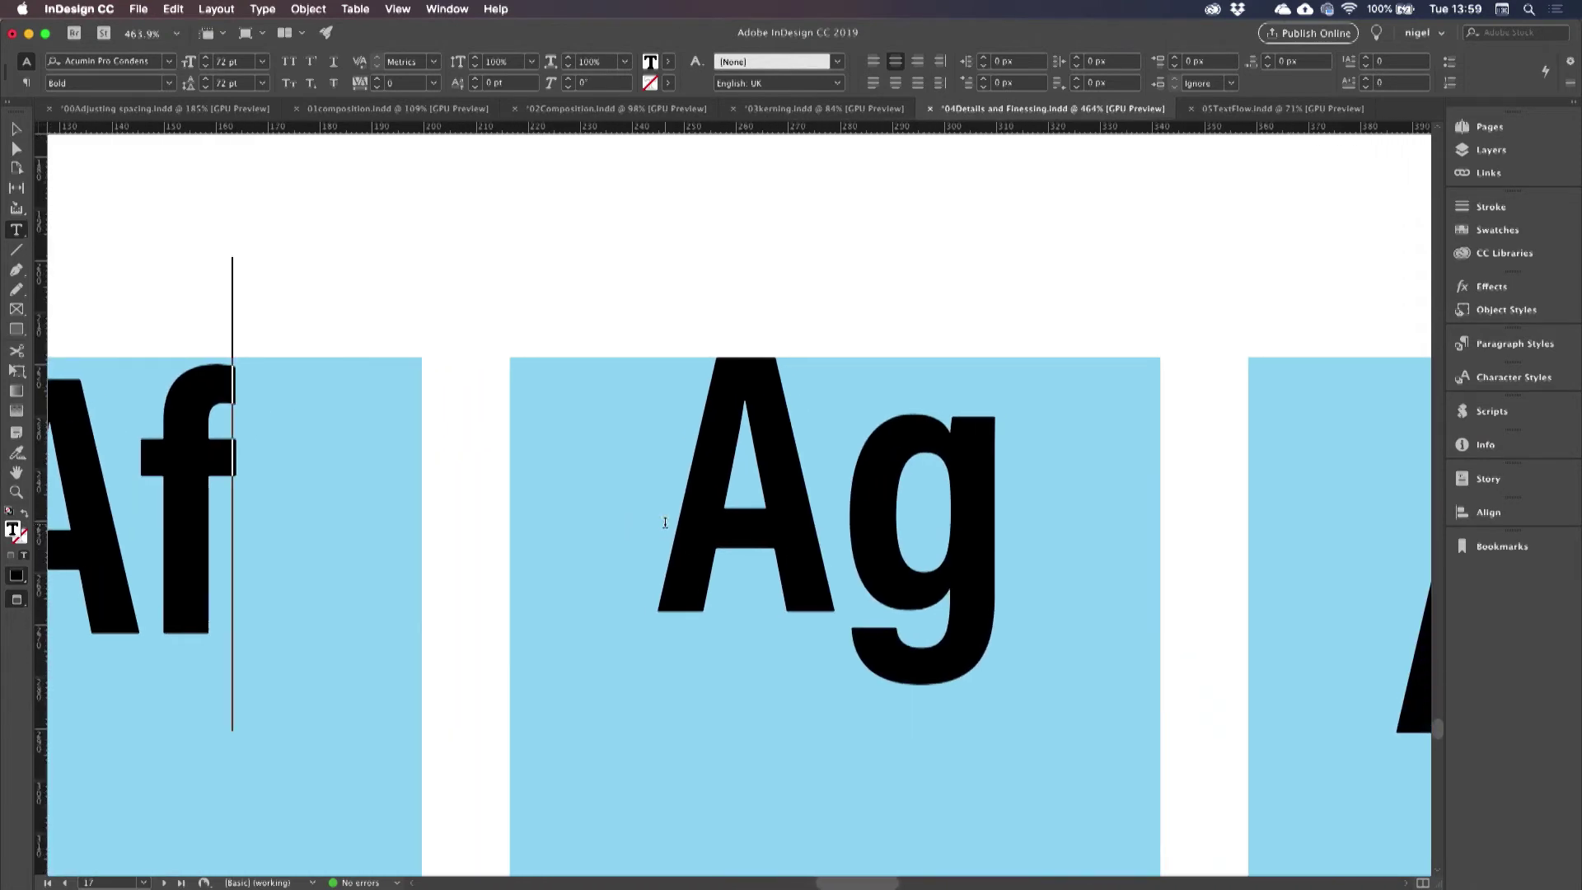
click(14, 132)
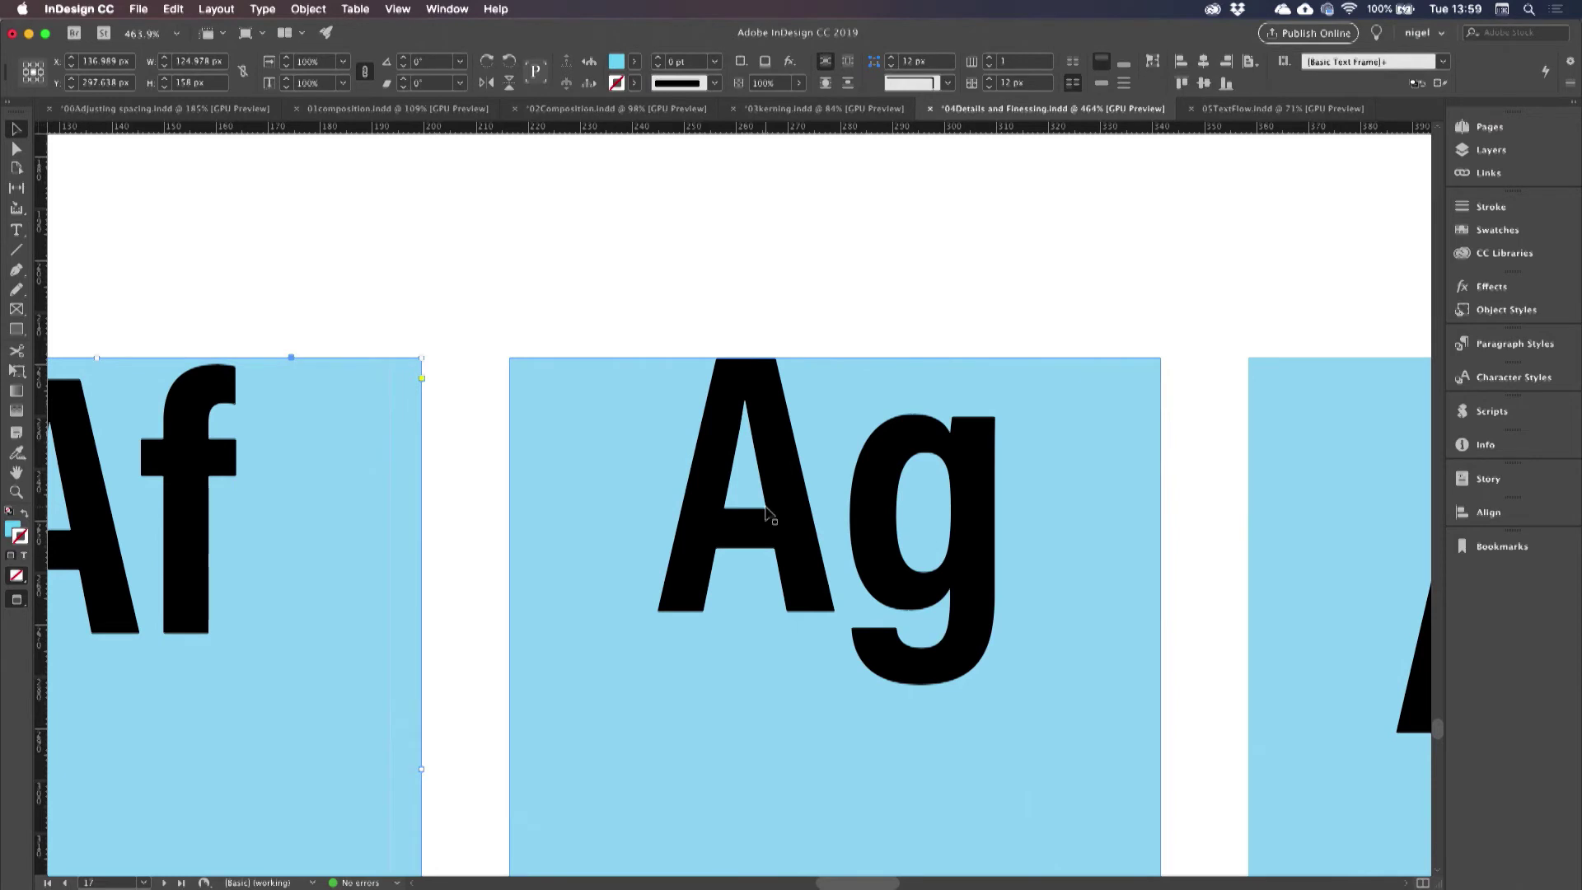
key(super+0)
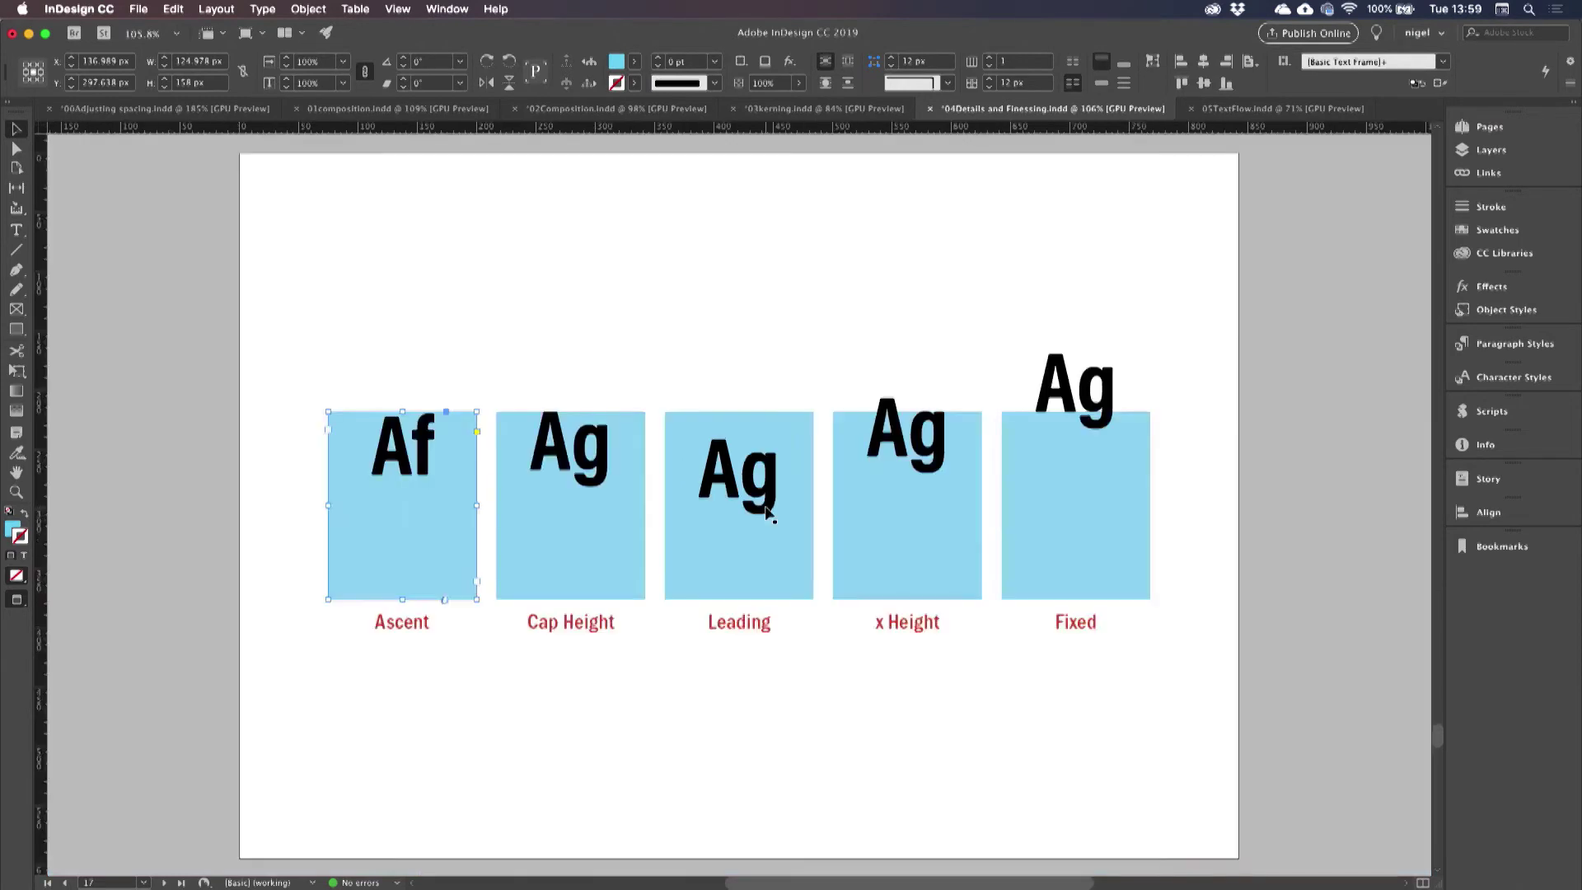
Select the Leading frame and go to page 18, which shows the Cap Height frame with 52.148 pt gaps
click(767, 511)
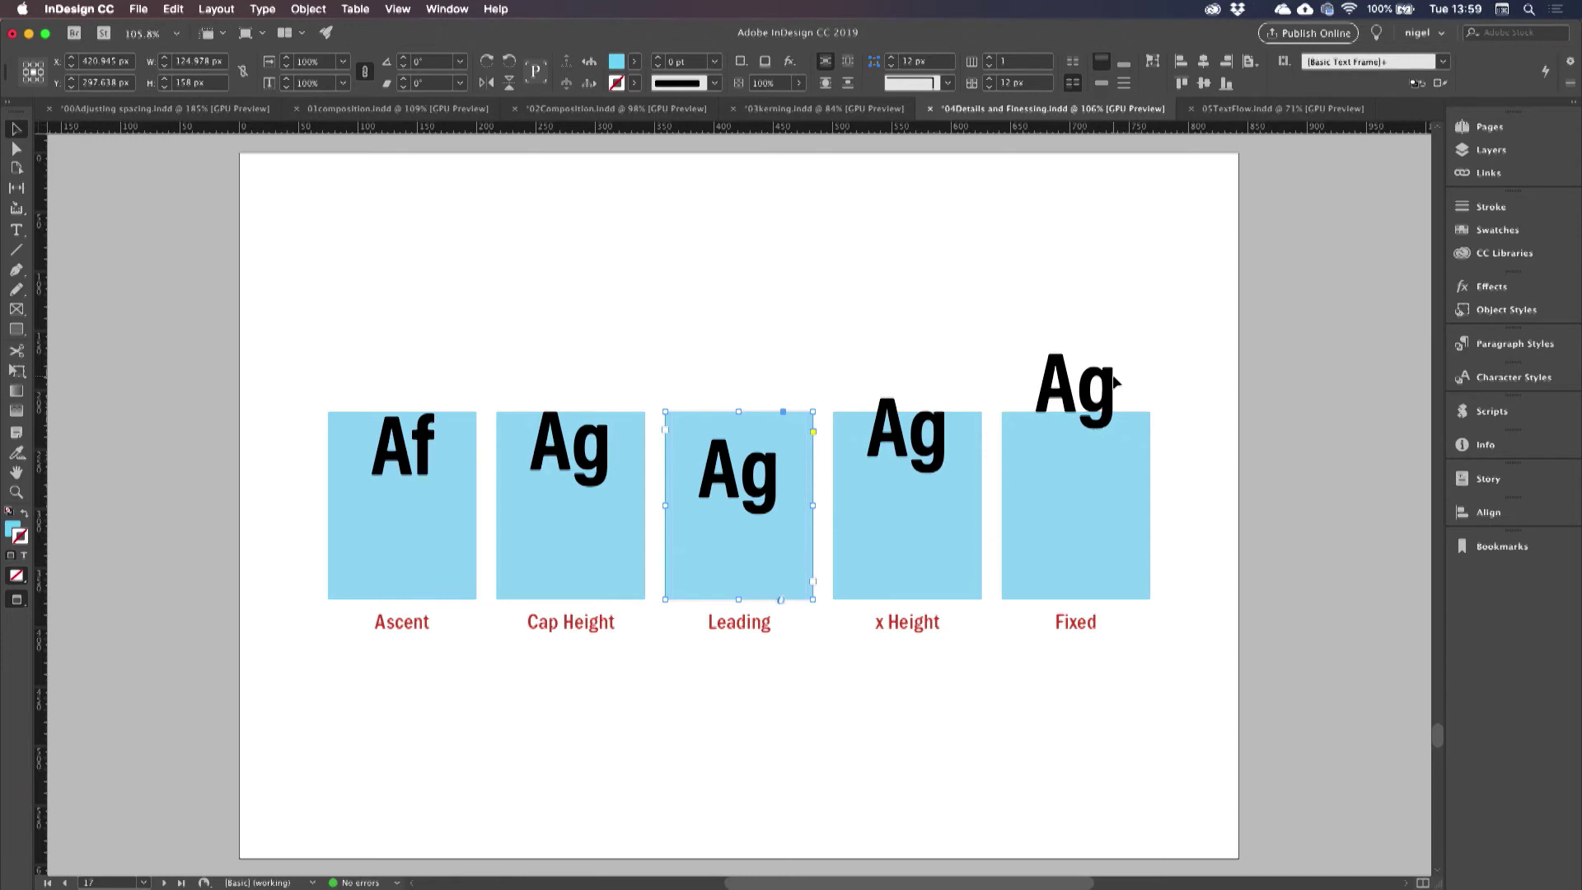
key(Page_Down)
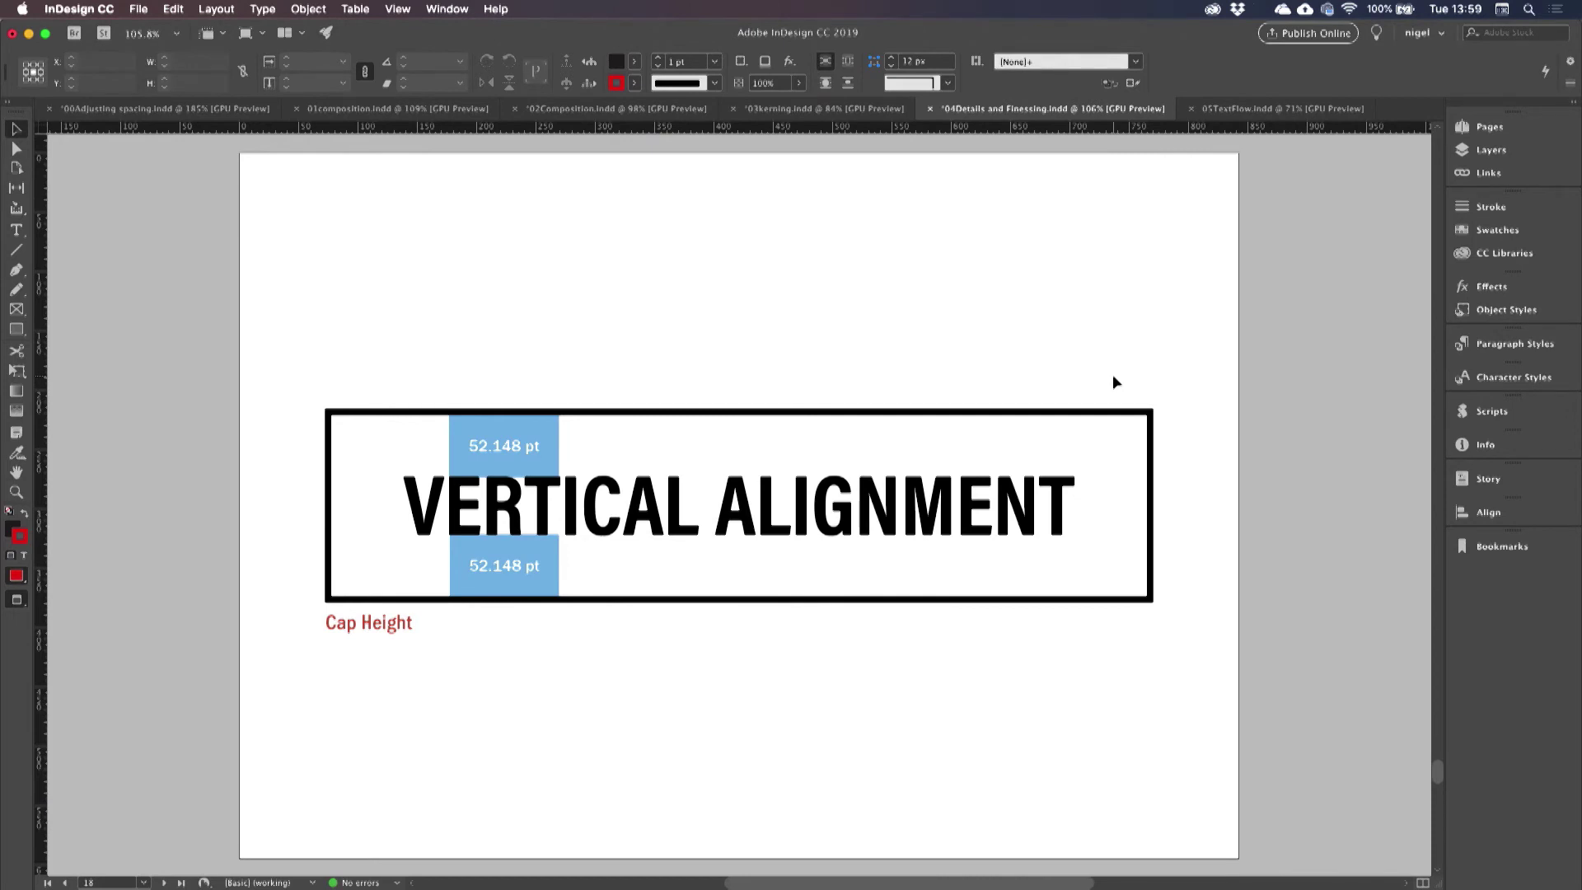
Go forward to page 20, the vertical center example page
click(944, 497)
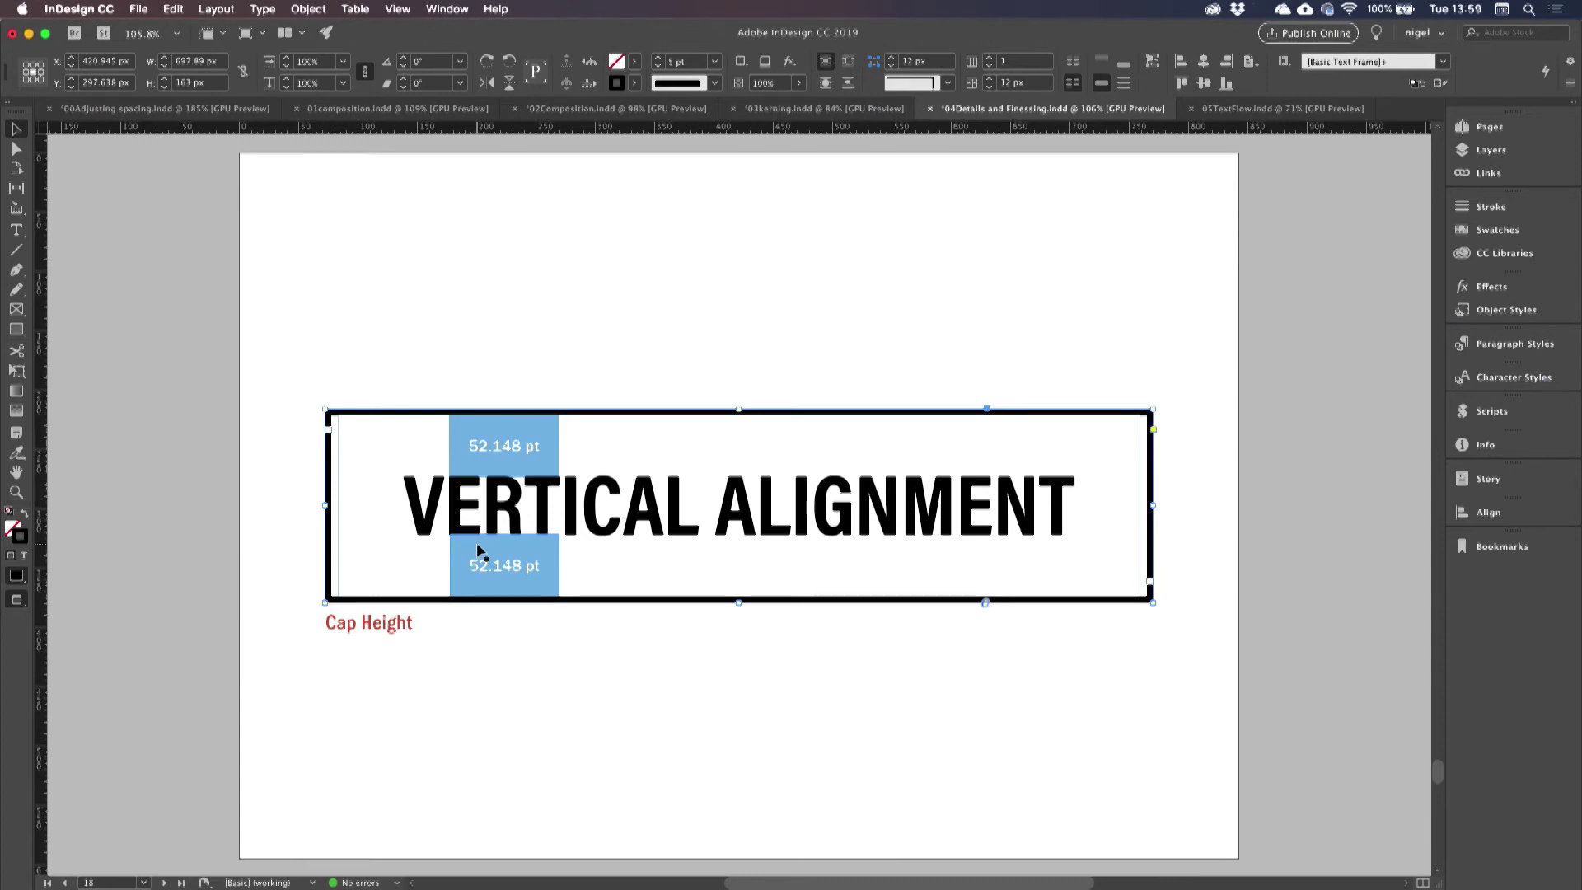
key(shift+Page_Down)
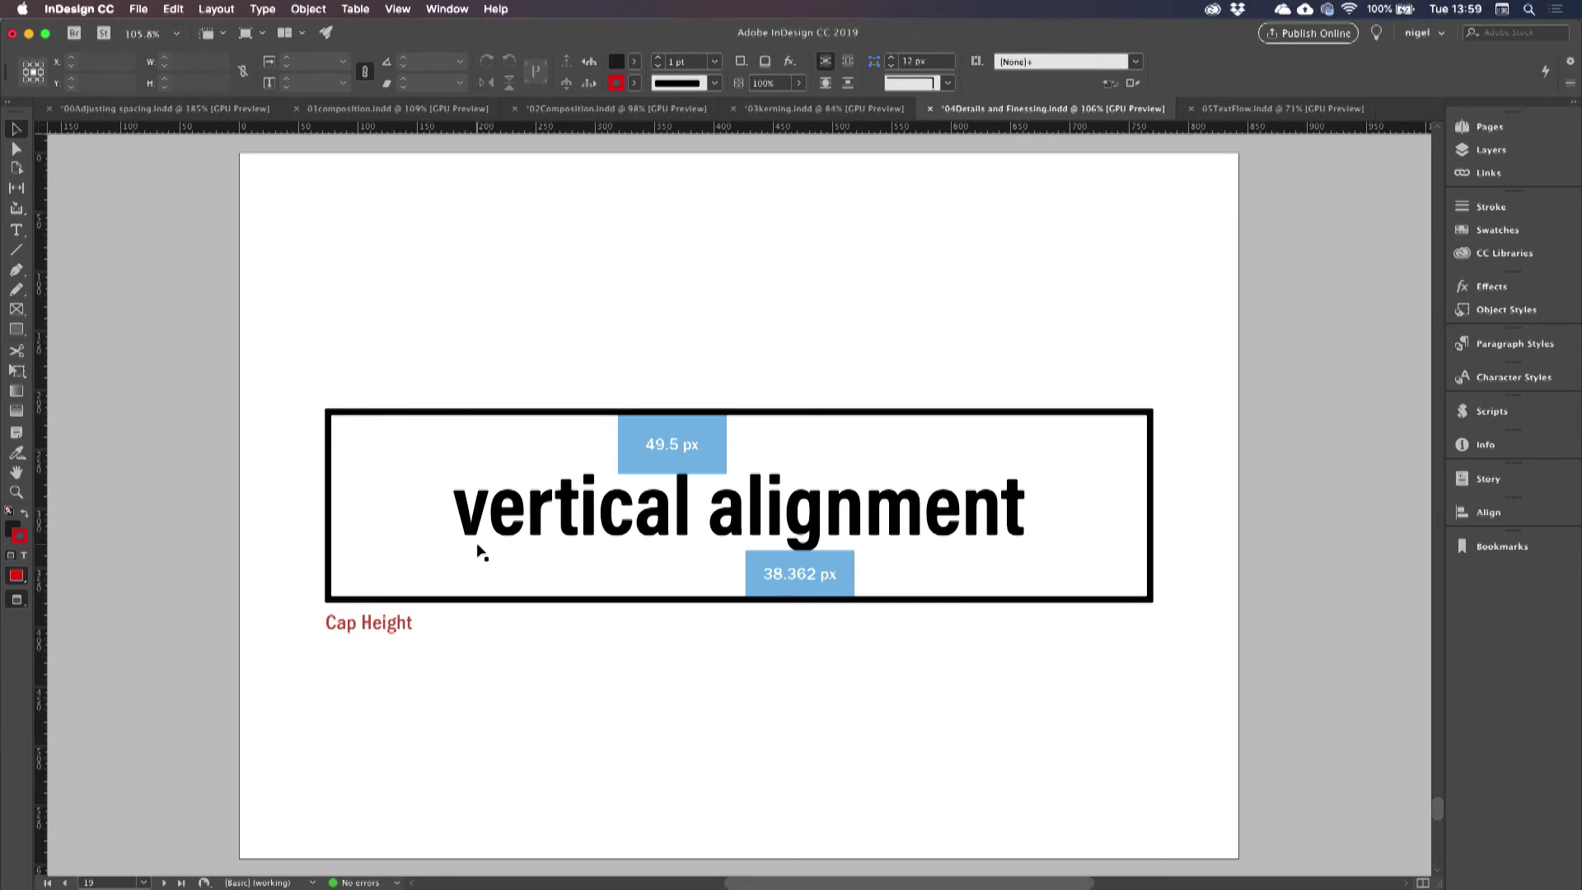
key(shift+Page_Down)
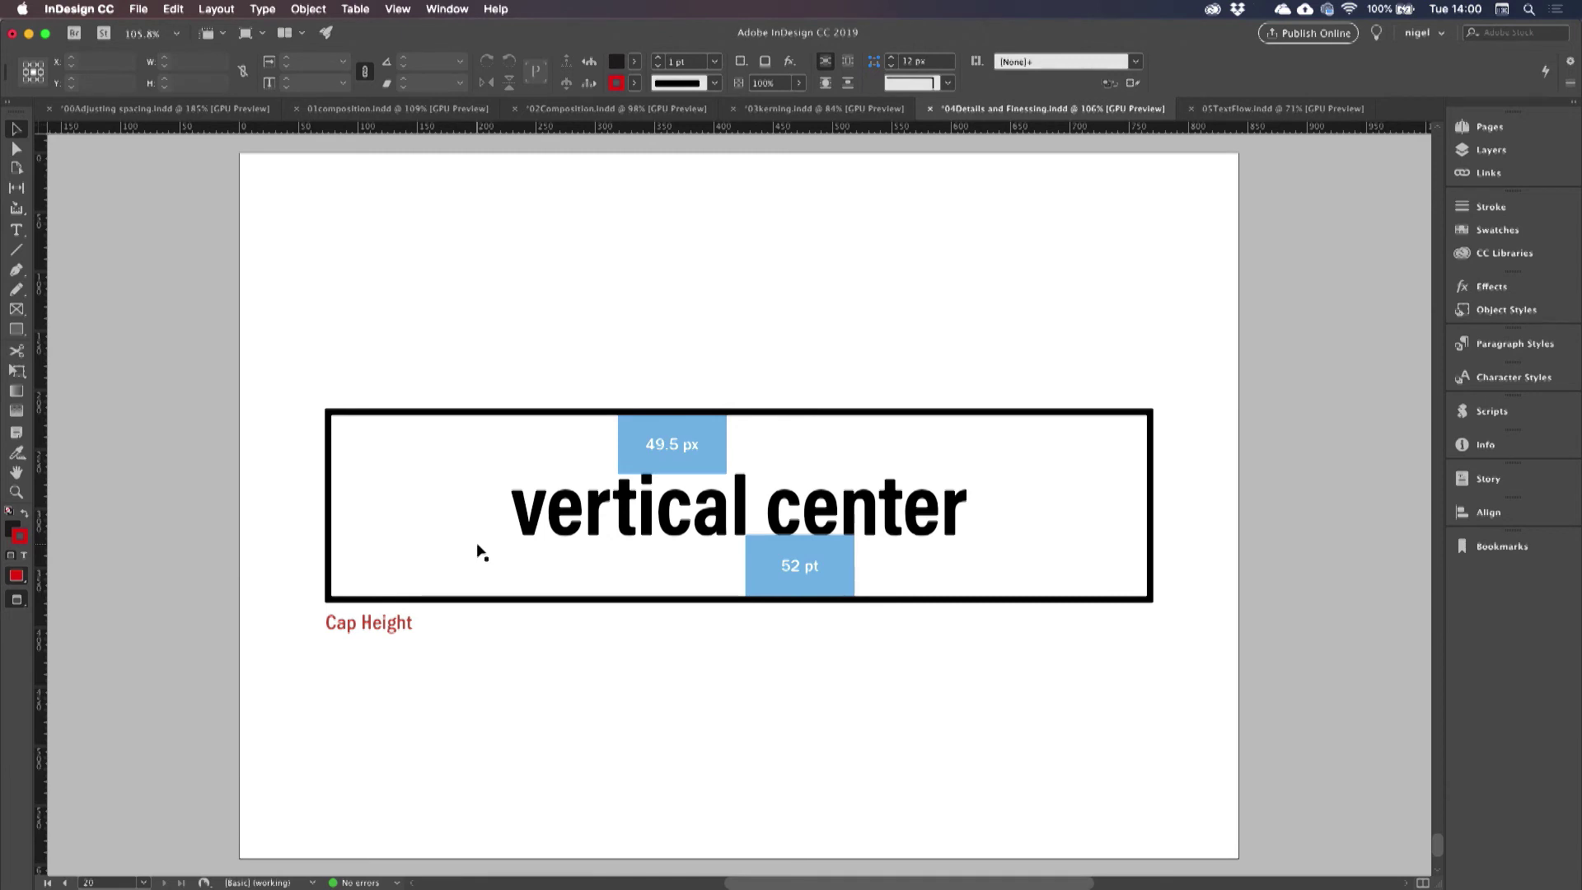
Delete the 49.5 px and 52 pt blue measurement boxes, leaving the vertical center frame selected
click(698, 449)
shift+click(776, 564)
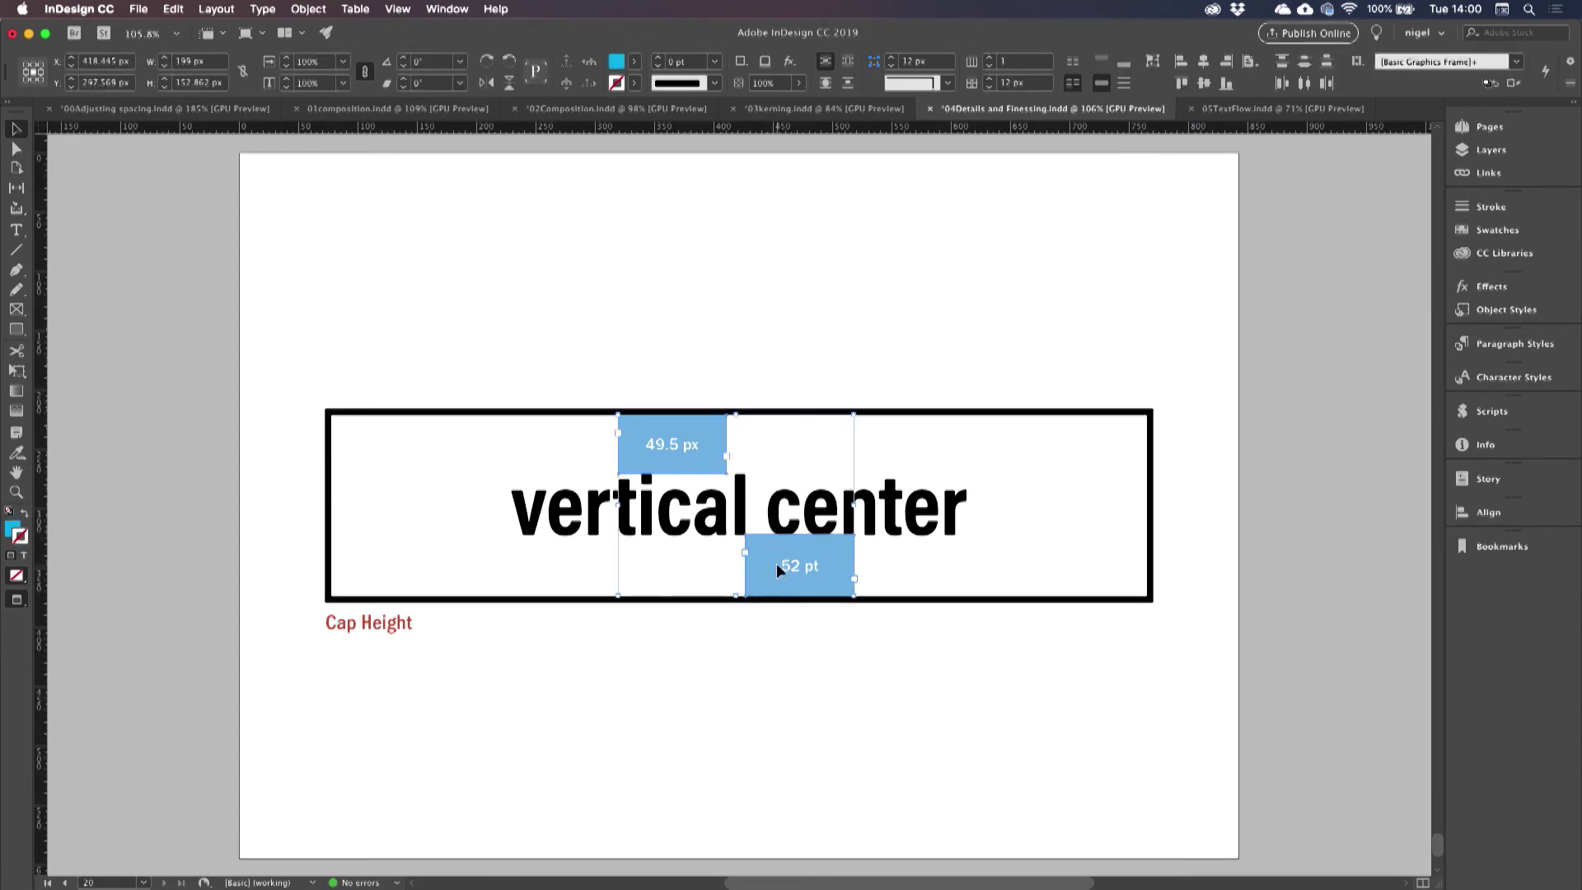
key(Delete)
click(695, 509)
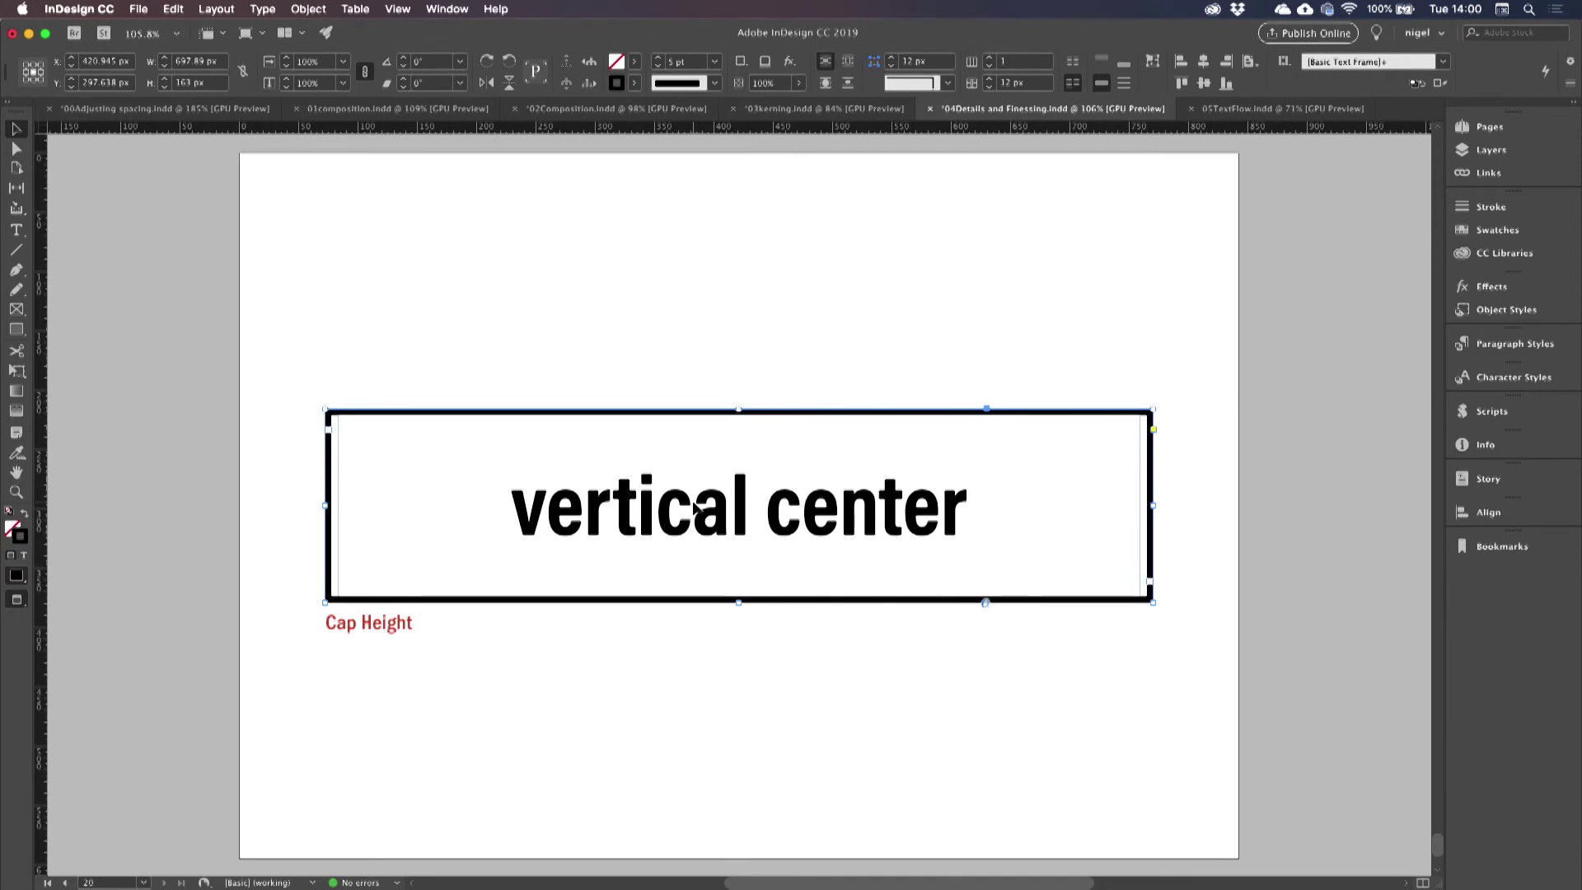
key(super+b)
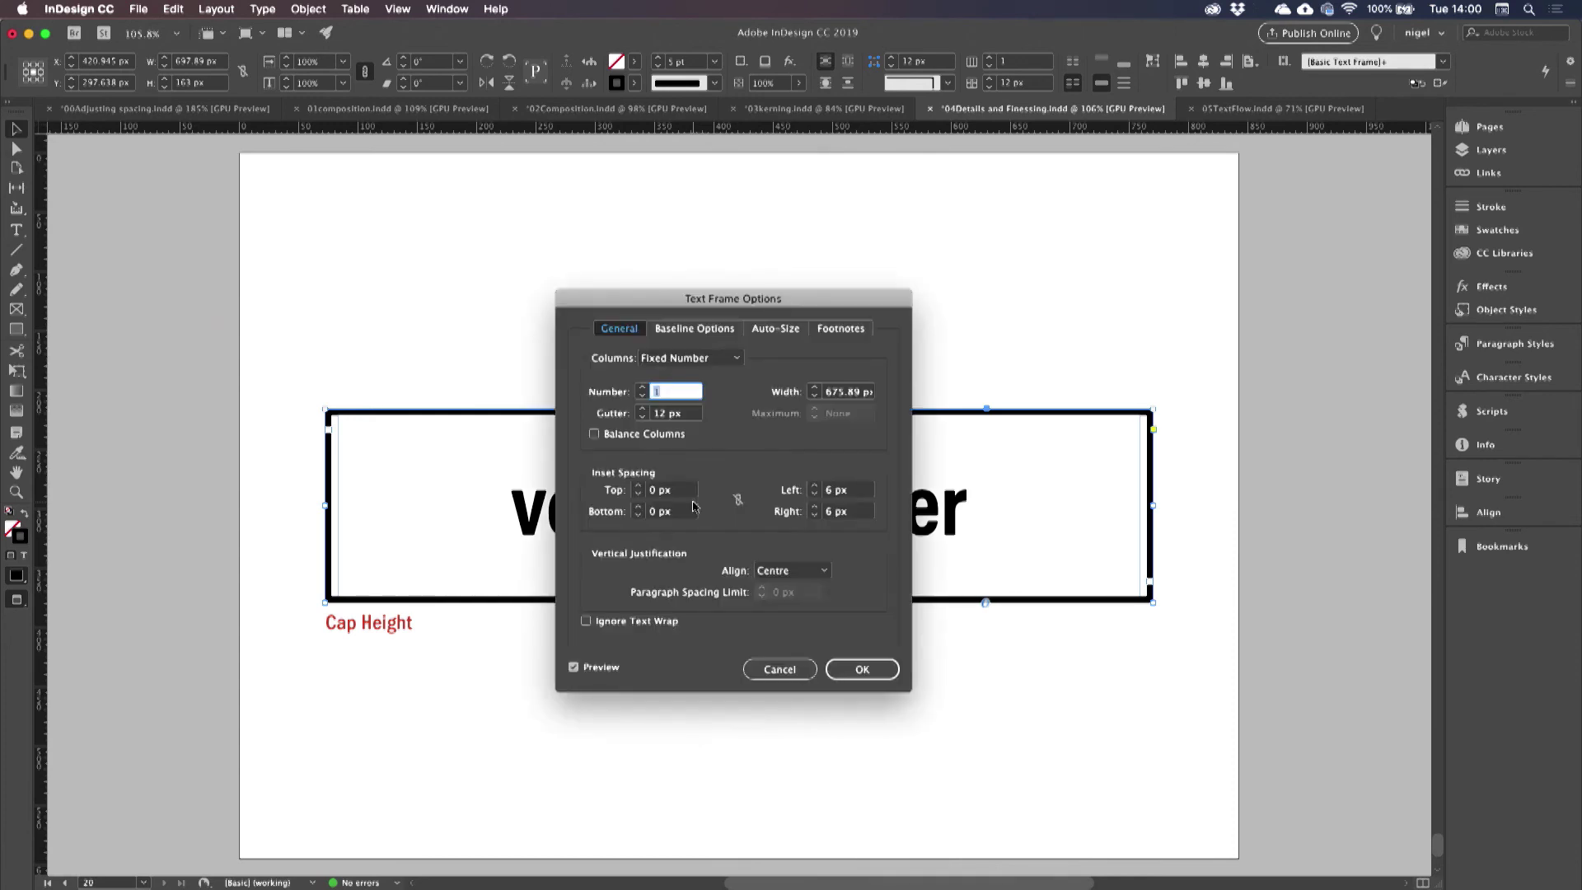
drag(700, 287, 953, 163)
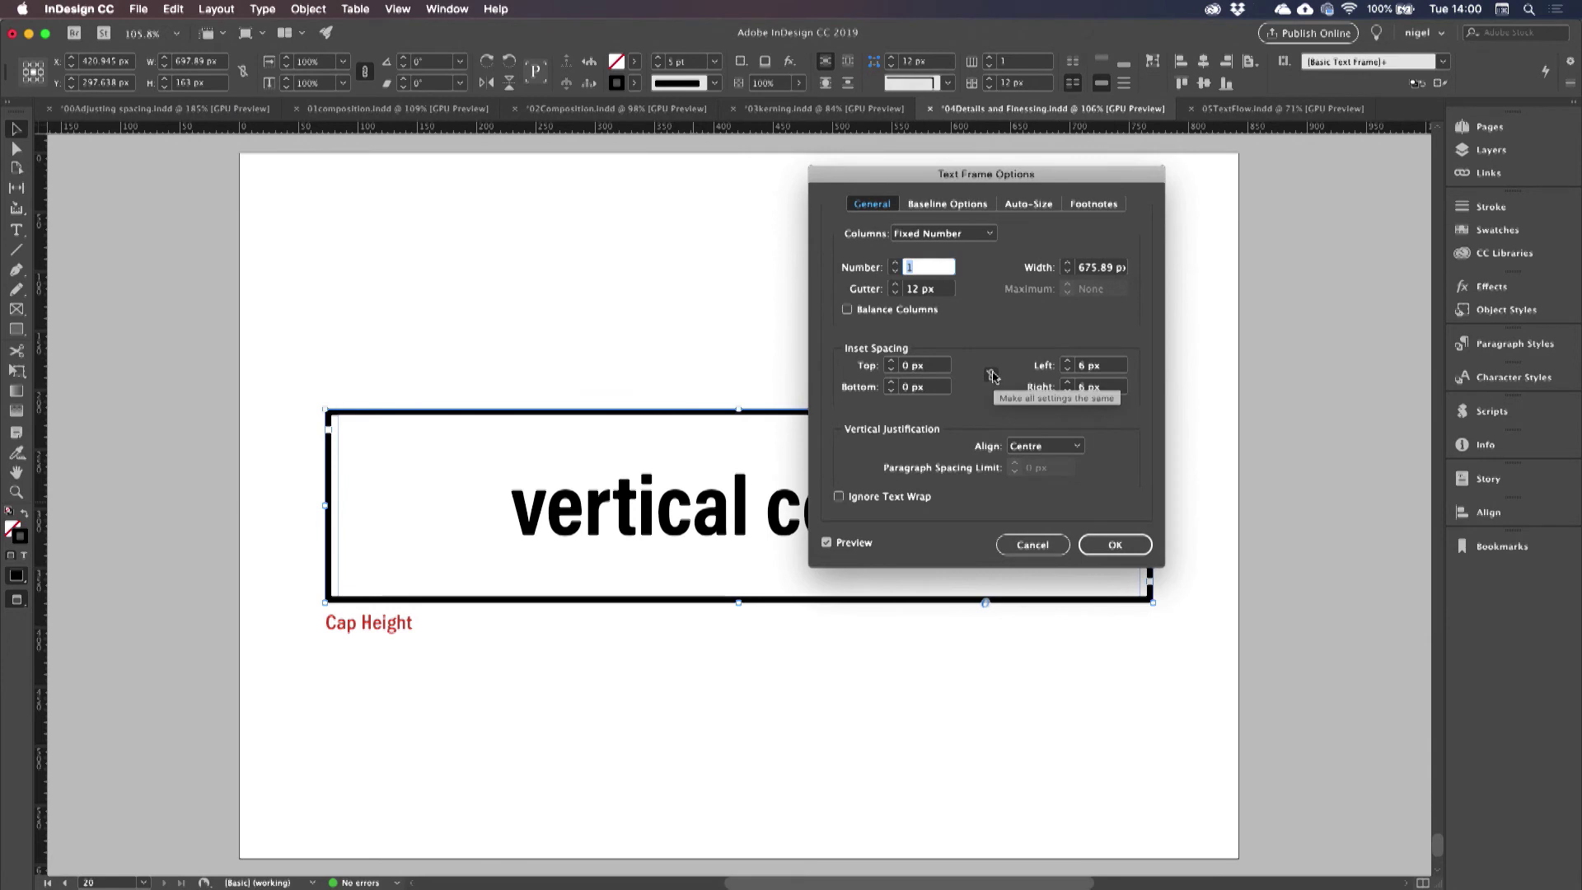
click(890, 362)
click(890, 361)
click(891, 361)
click(891, 361)
click(890, 362)
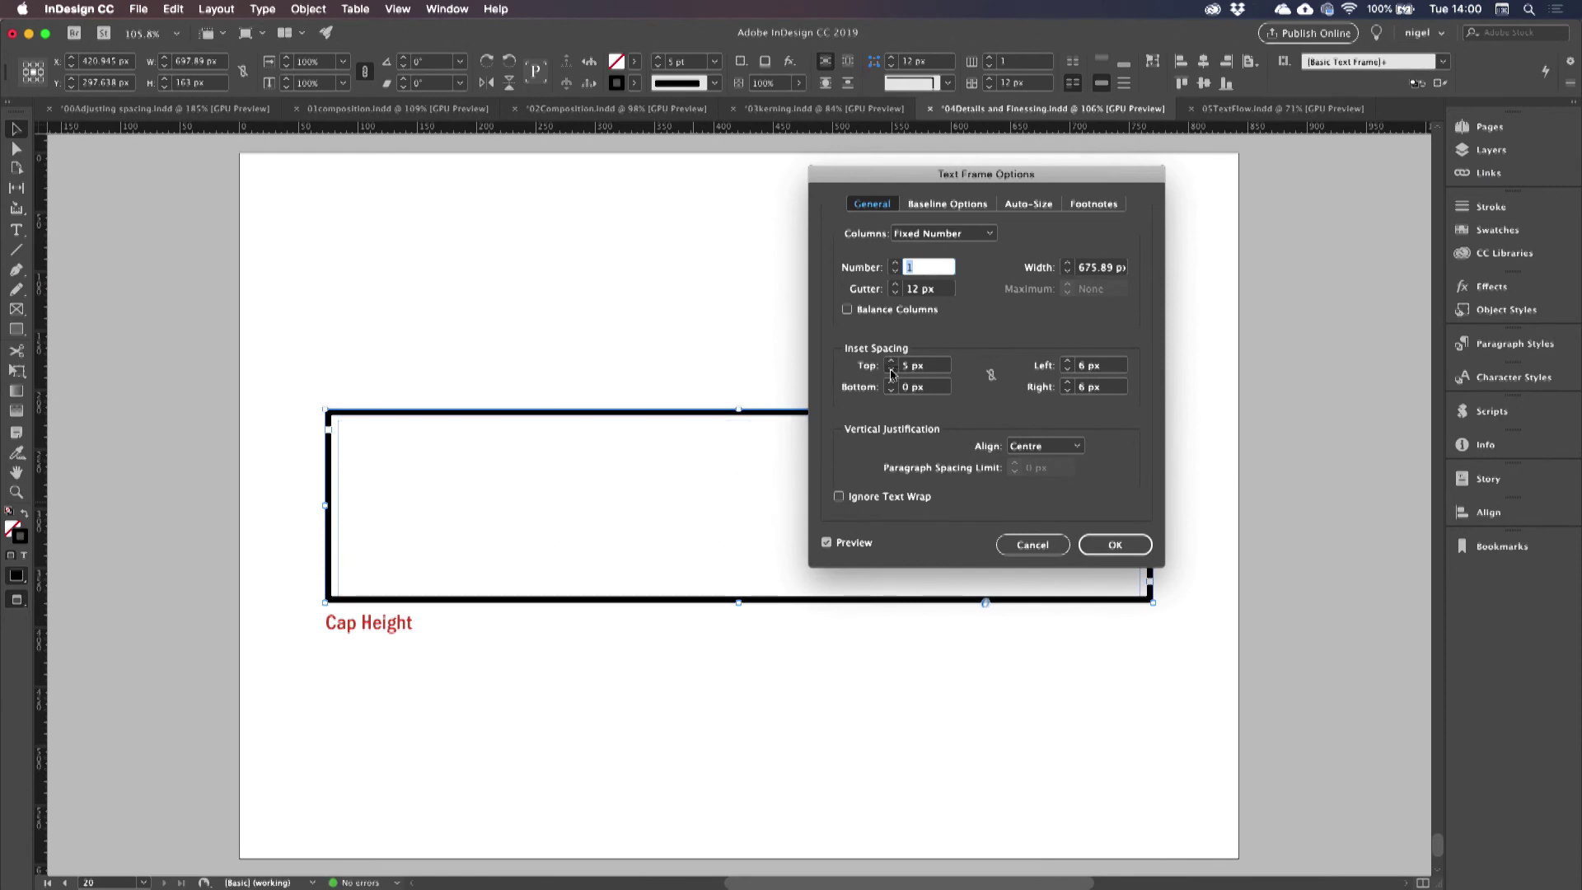
click(891, 370)
click(891, 370)
click(891, 370)
click(891, 370)
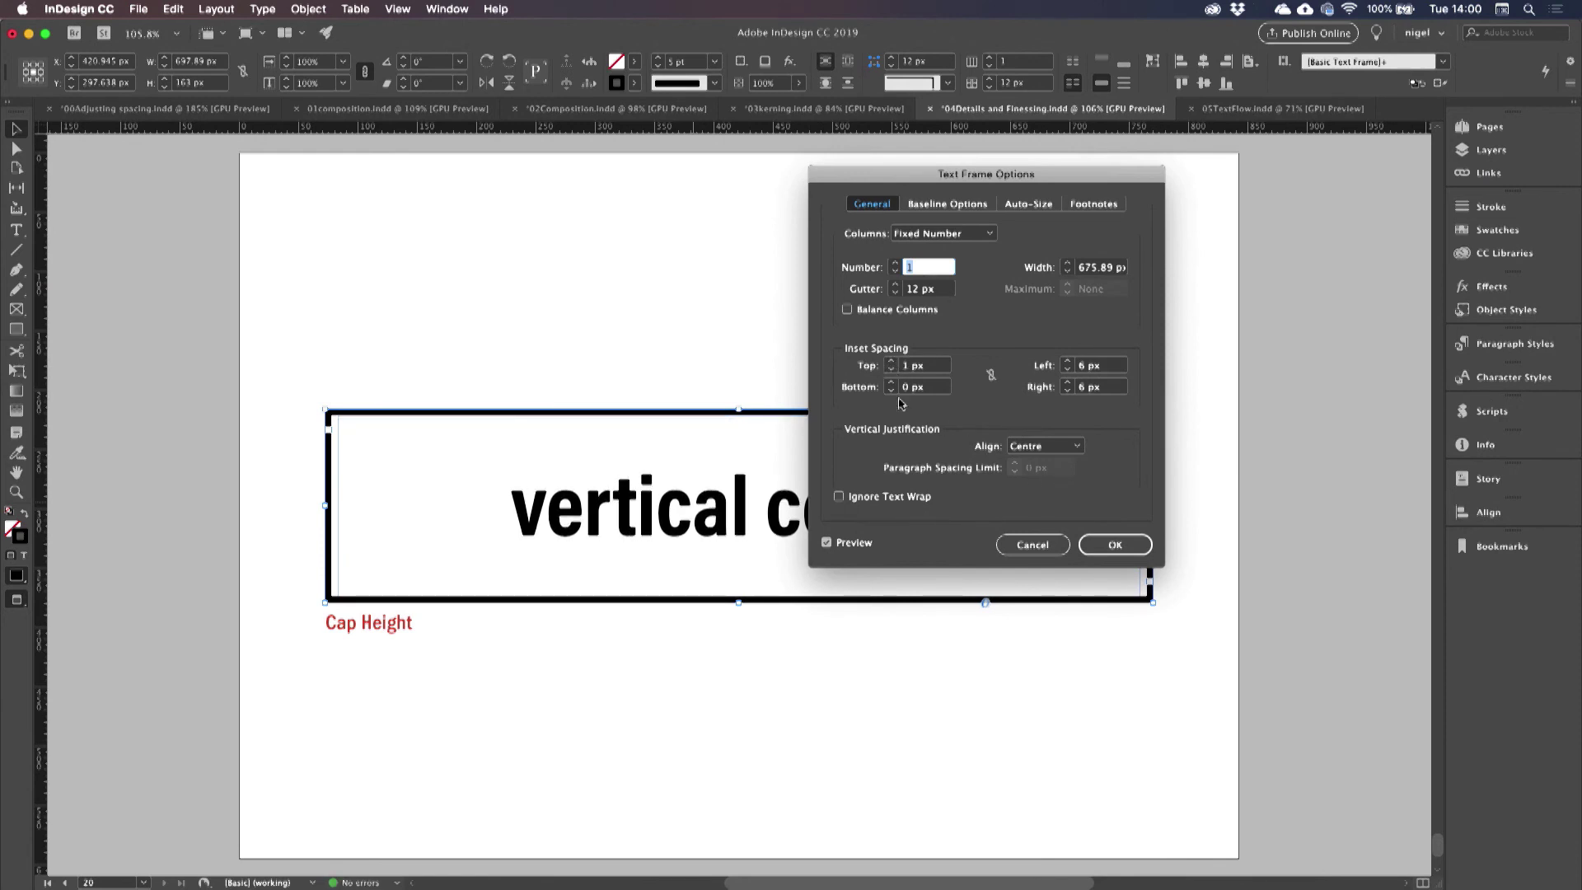
click(891, 370)
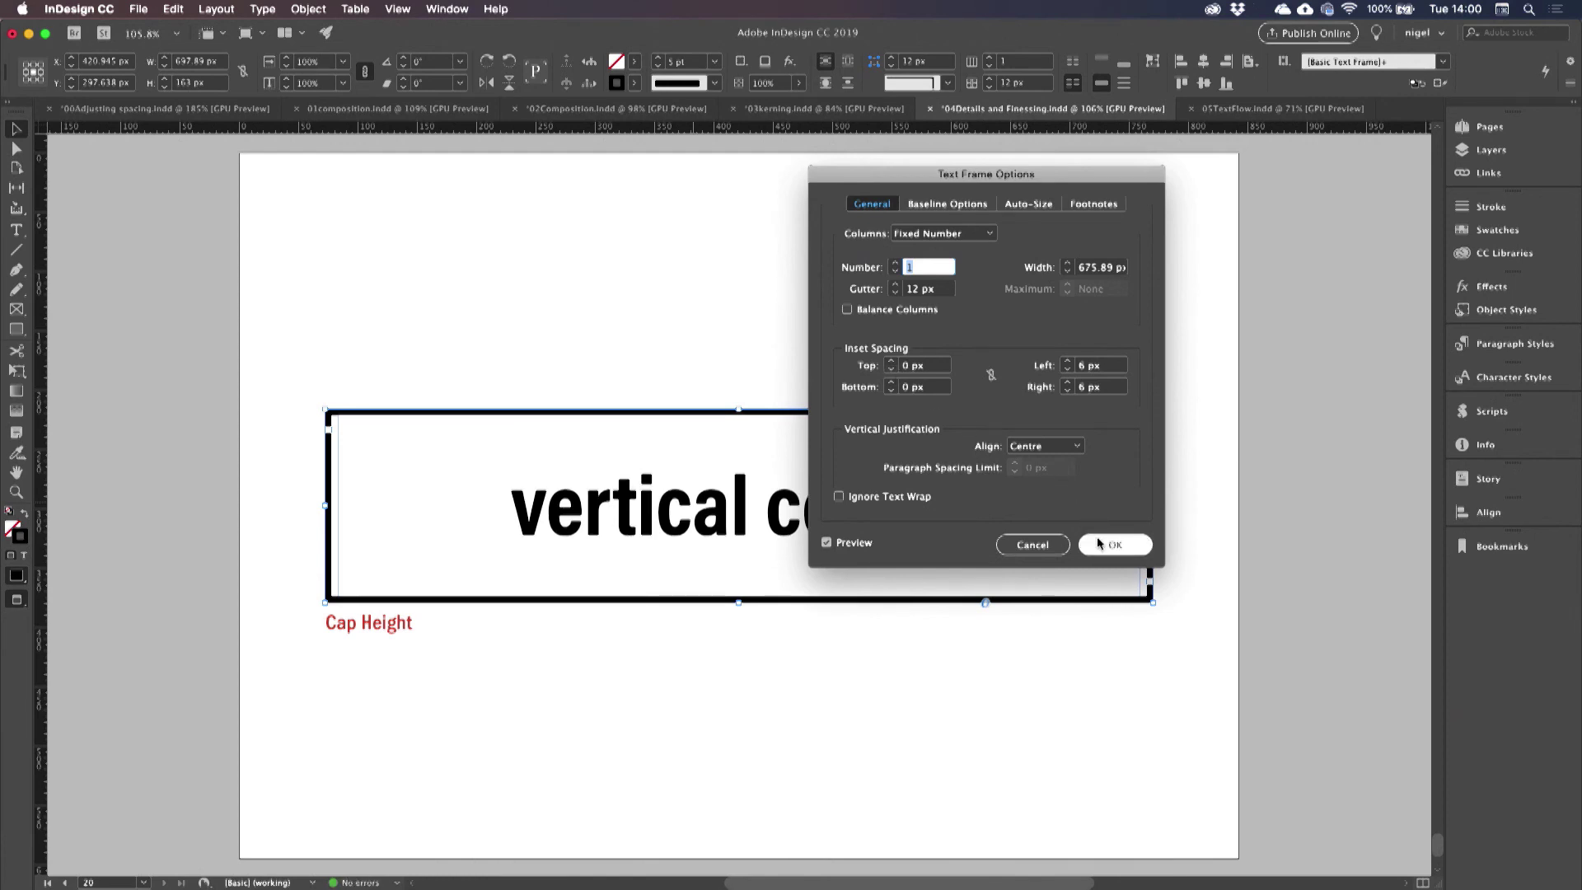
click(1099, 544)
double_click(832, 511)
key(super+a)
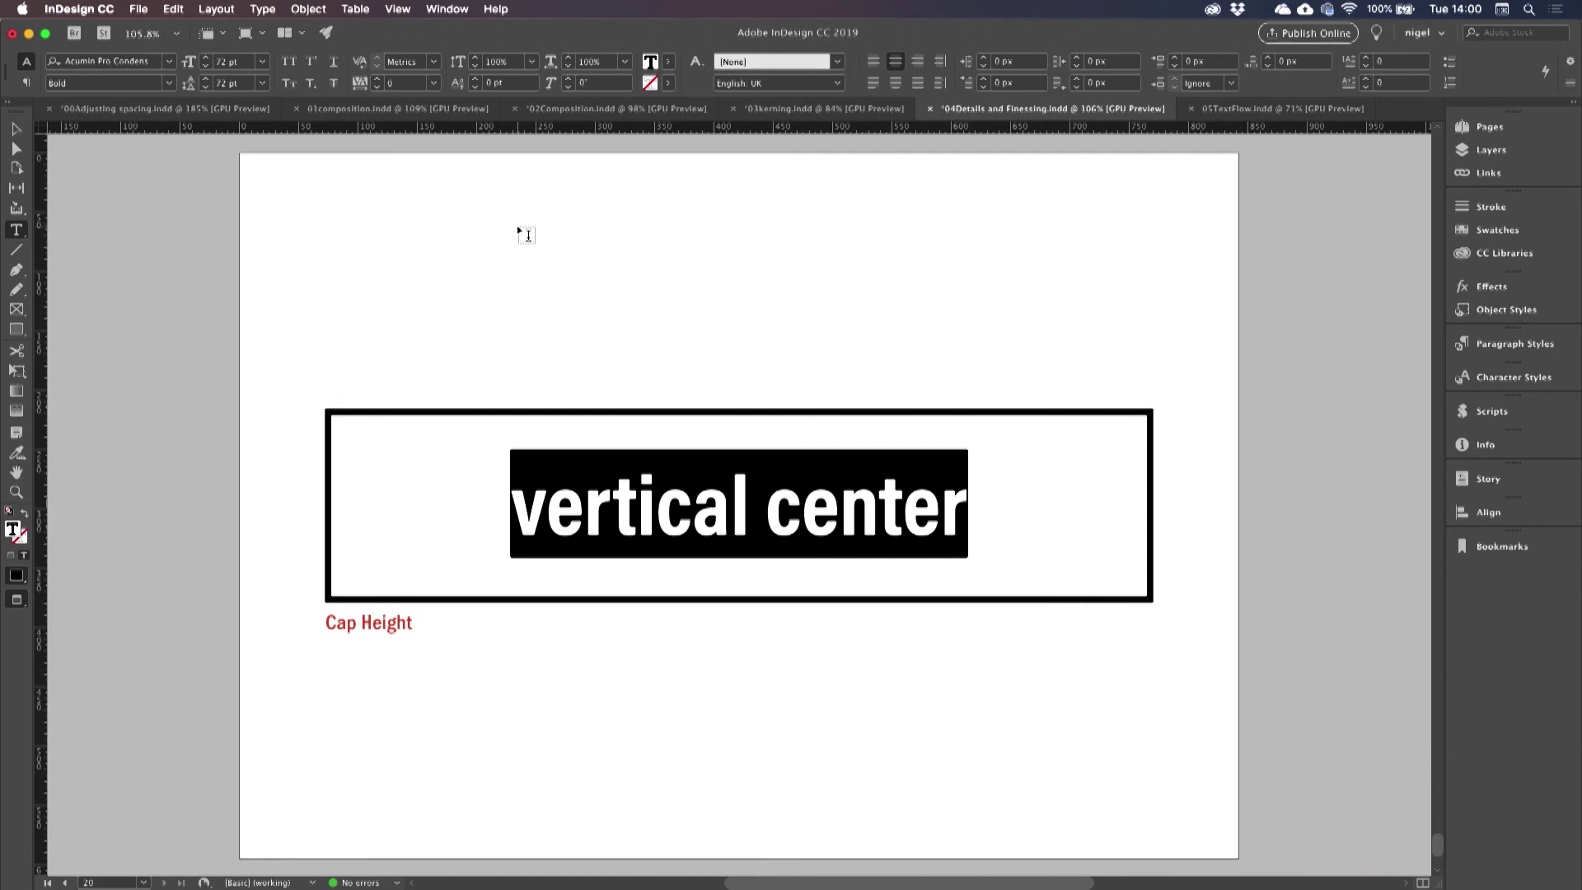
key(alt+shift+Up)
key(alt+shift+Up)
key(alt+shift+Down)
key(alt+shift+Down)
key(alt+shift+Down)
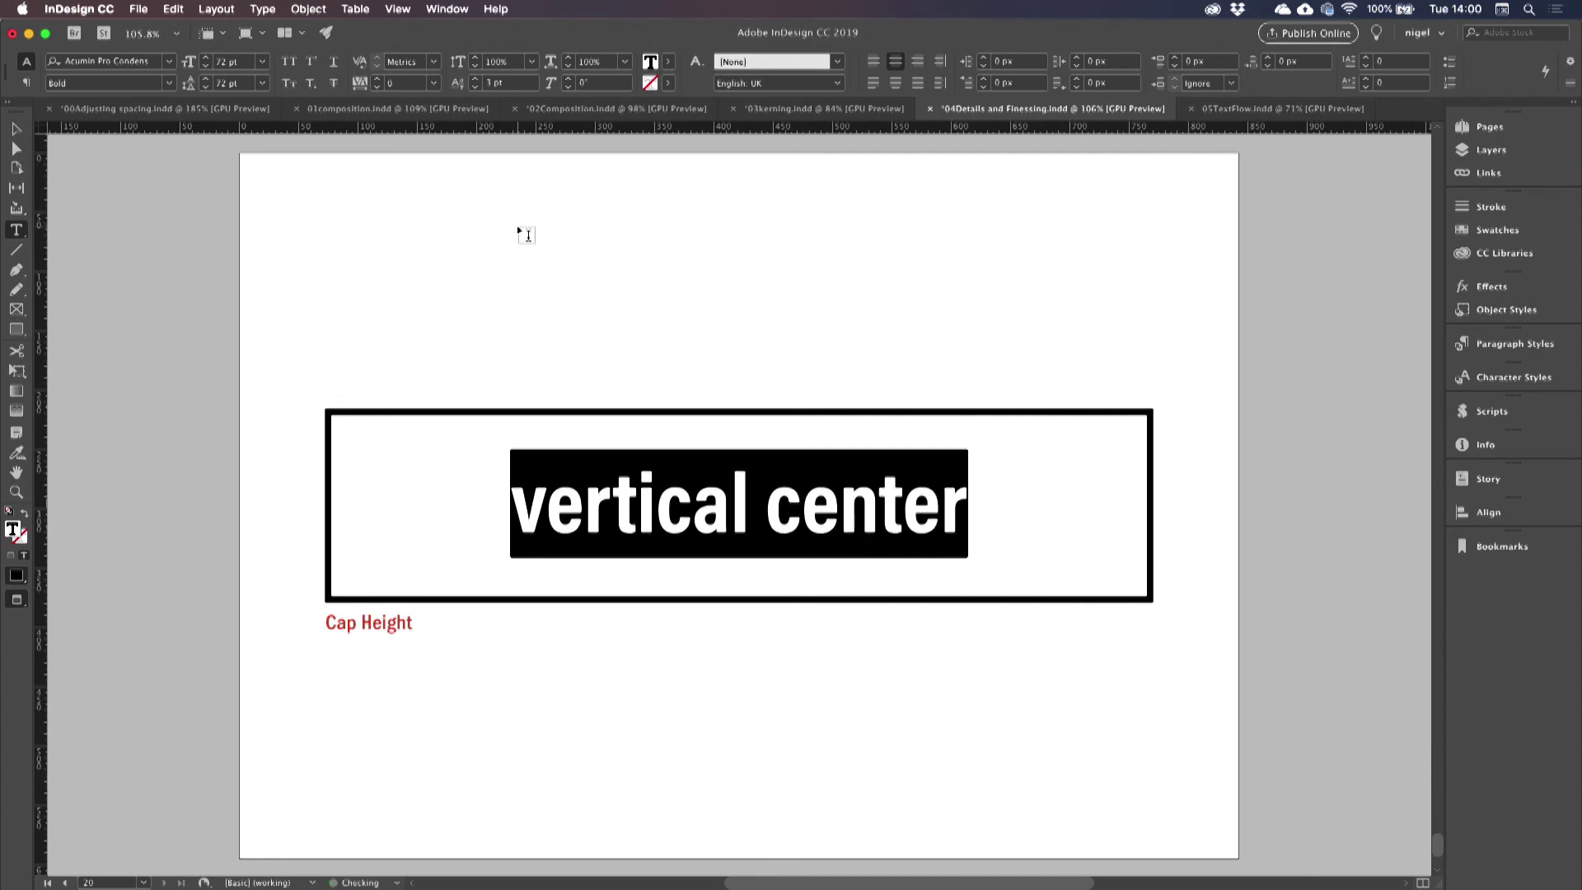